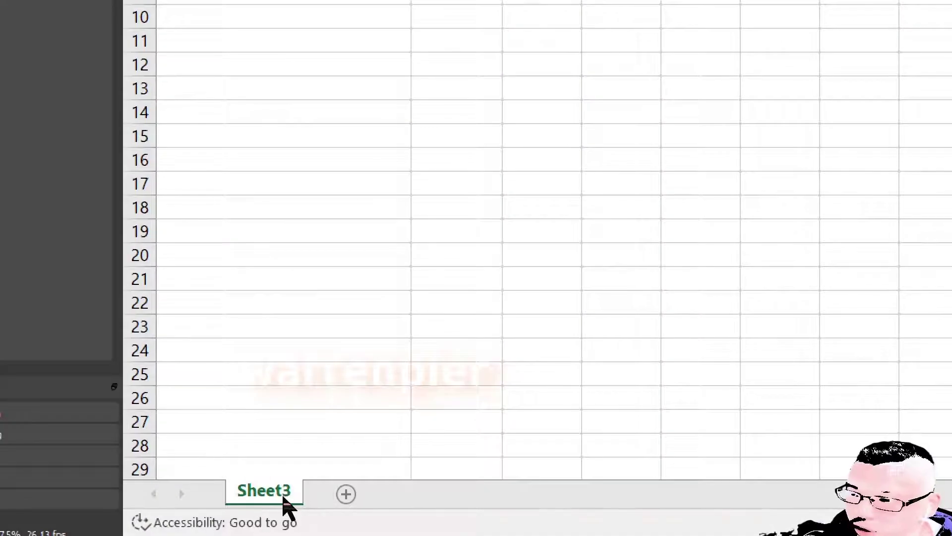
Step: Rename the Sheet3 worksheet to Sheet1
double_click(286, 502)
click(287, 501)
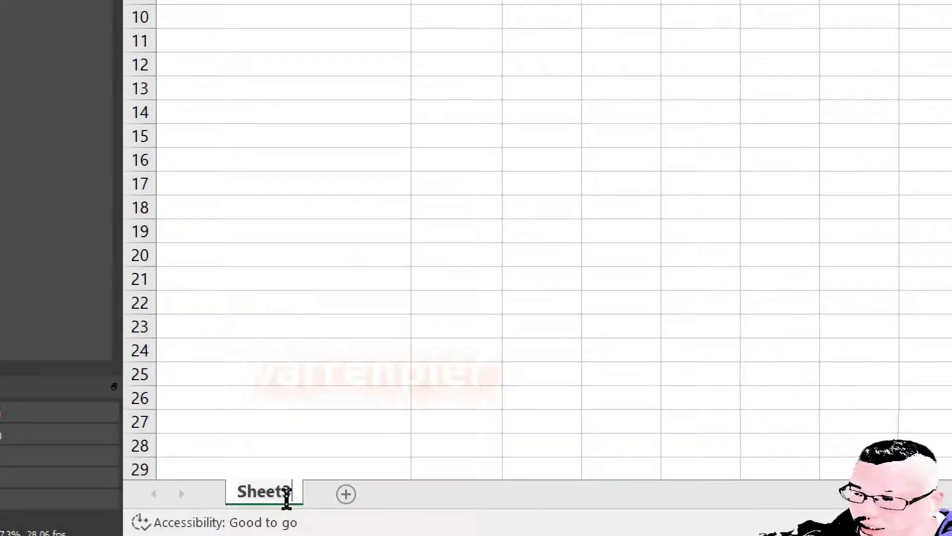
key(BackSpace)
text(1)
key(Return)
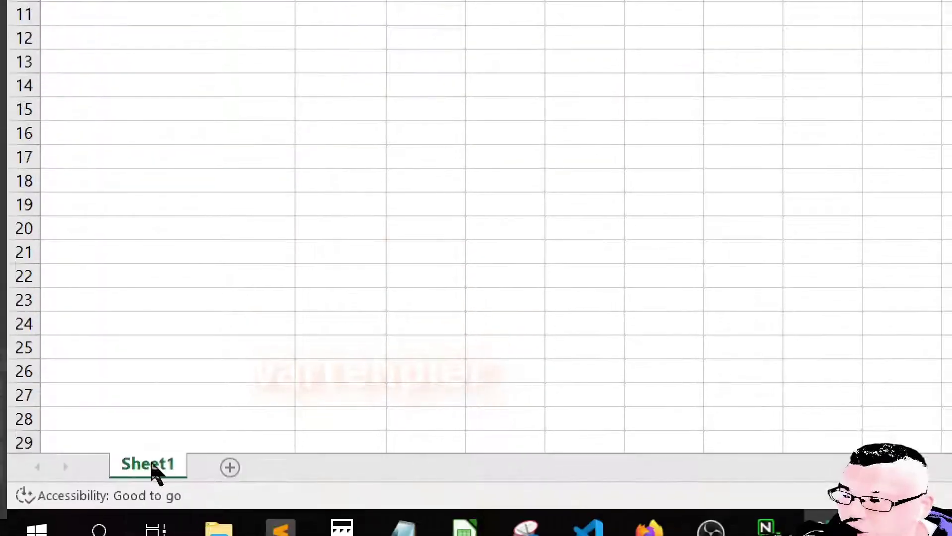
Step: Change the worksheet's name to Sheet2
double_click(153, 471)
key(Right)
key(BackSpace)
text(2)
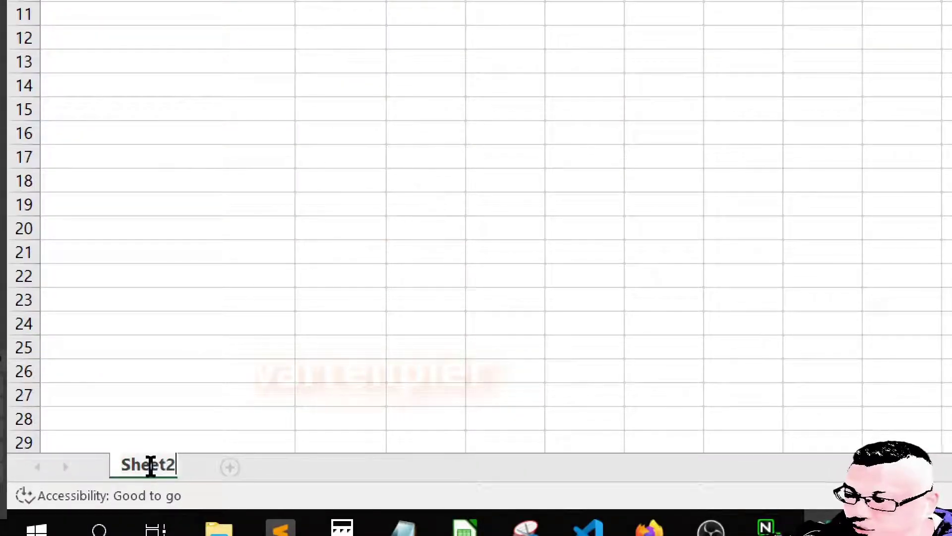
key(Return)
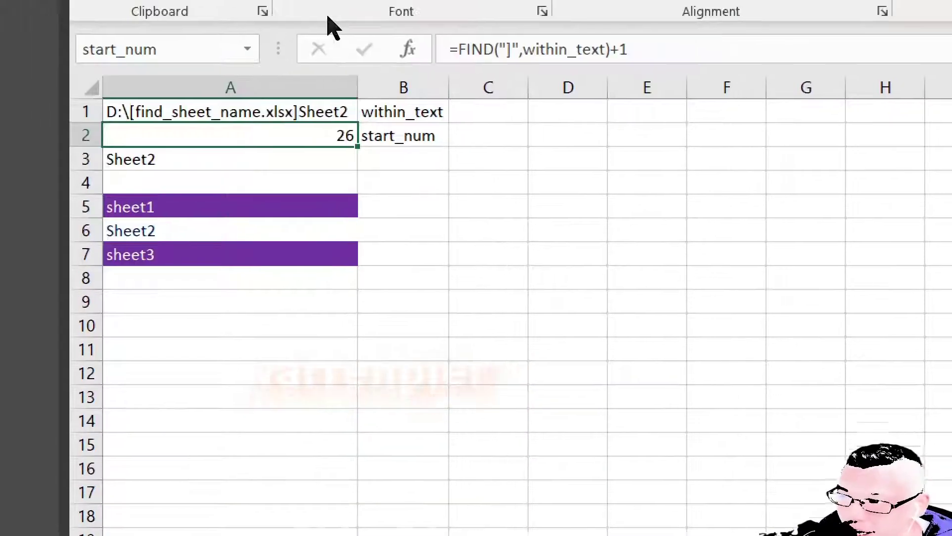
Step: Review the formulas in cells A1 to A3 that extract the sheet name from the file path
key(Down)
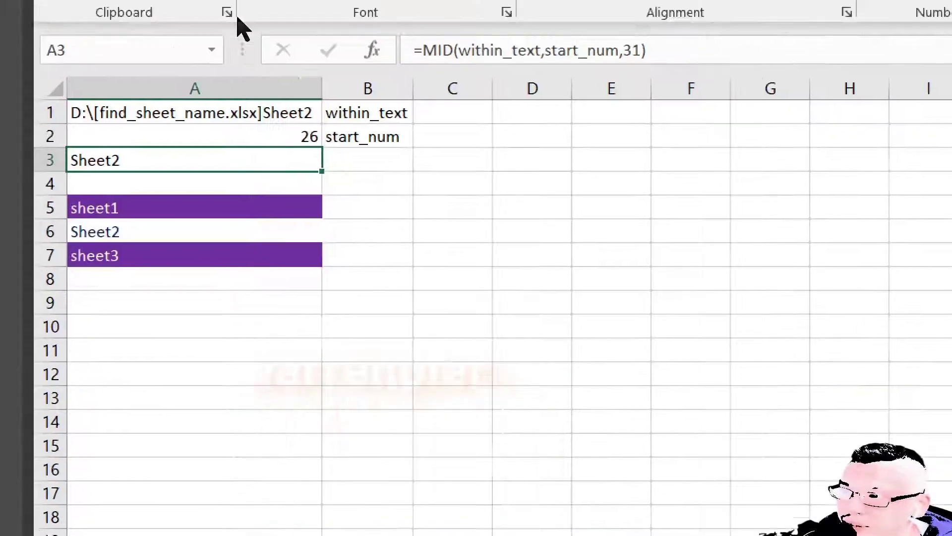
key(Up)
key(Up)
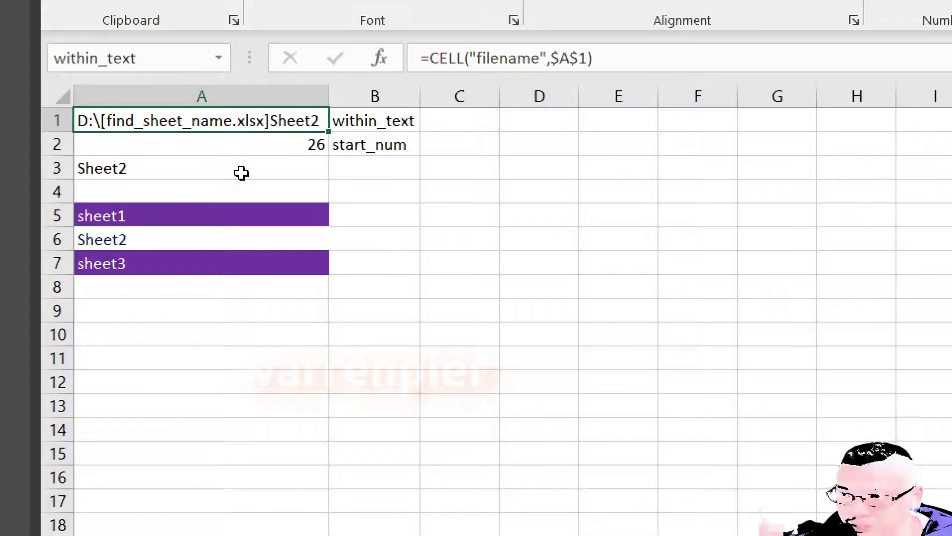
key(Down)
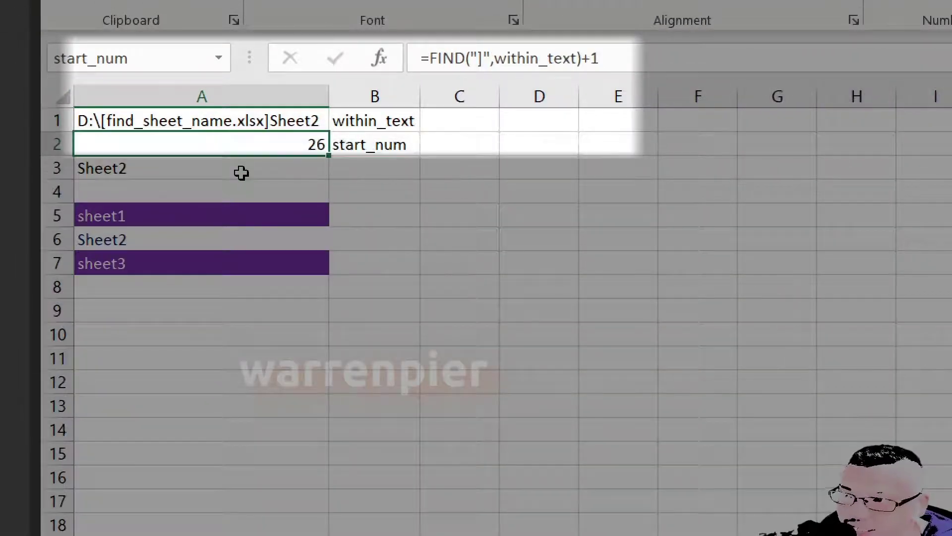
key(Down)
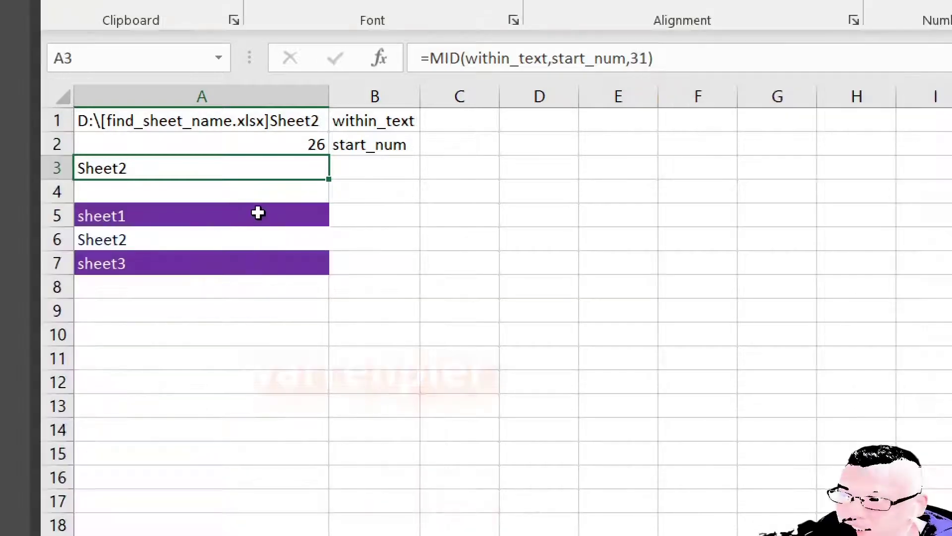
Step: Inspect the conditional formatting rules applied to the sheet name list in A5:A7, leaving them as they are
click(258, 212)
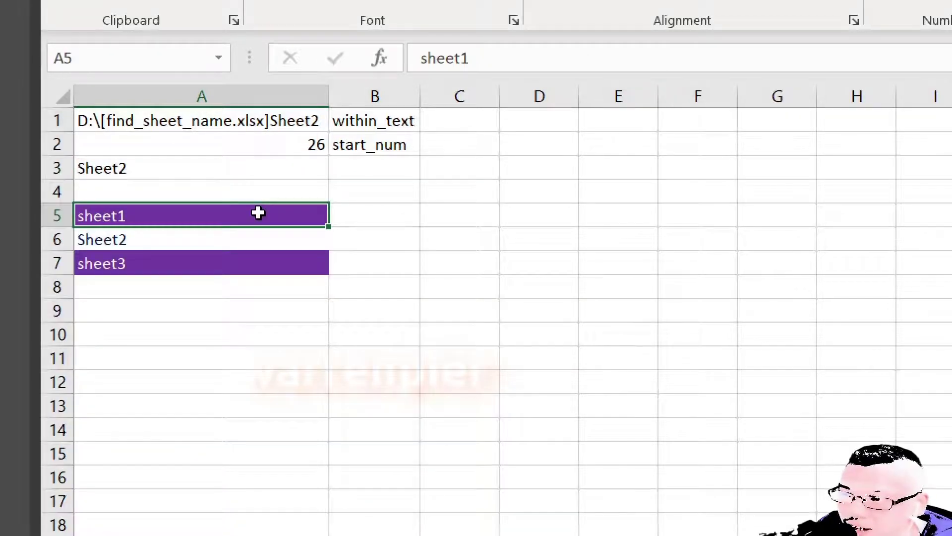
key(shift+Down)
key(shift+Down)
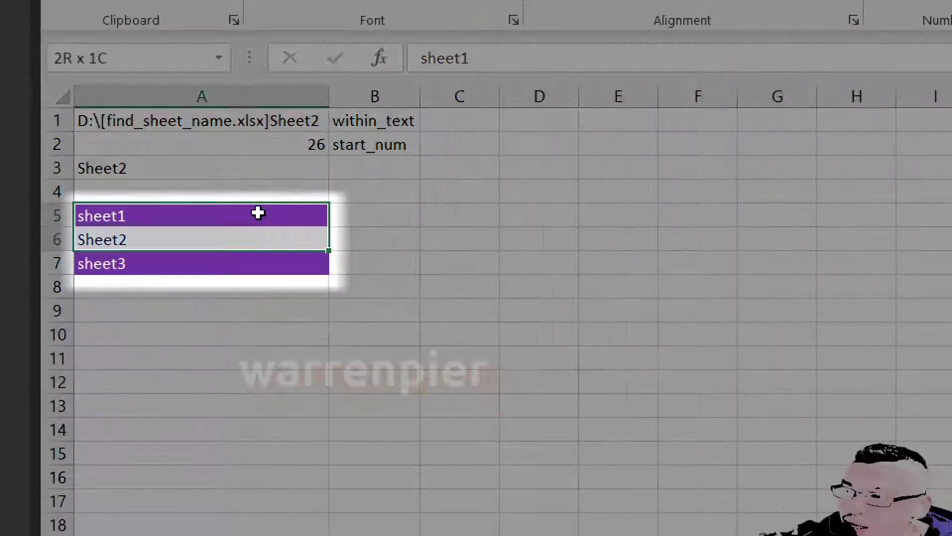
key(Up)
key(Down)
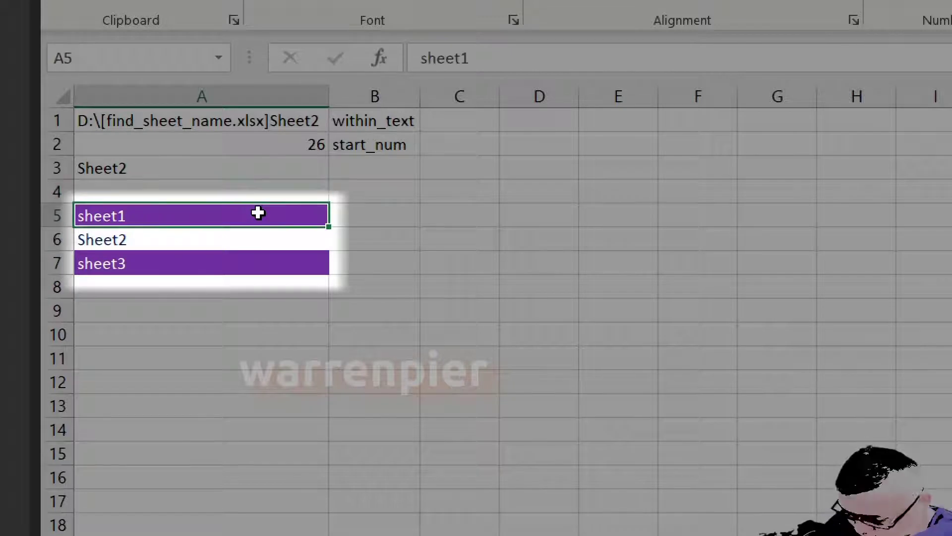
key(alt+h)
key(l)
key(r)
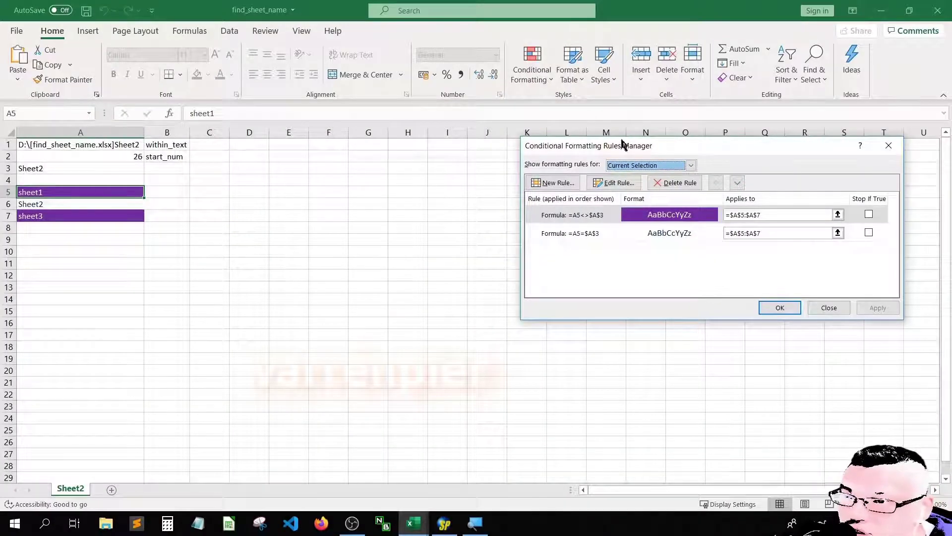
drag(623, 143, 298, 166)
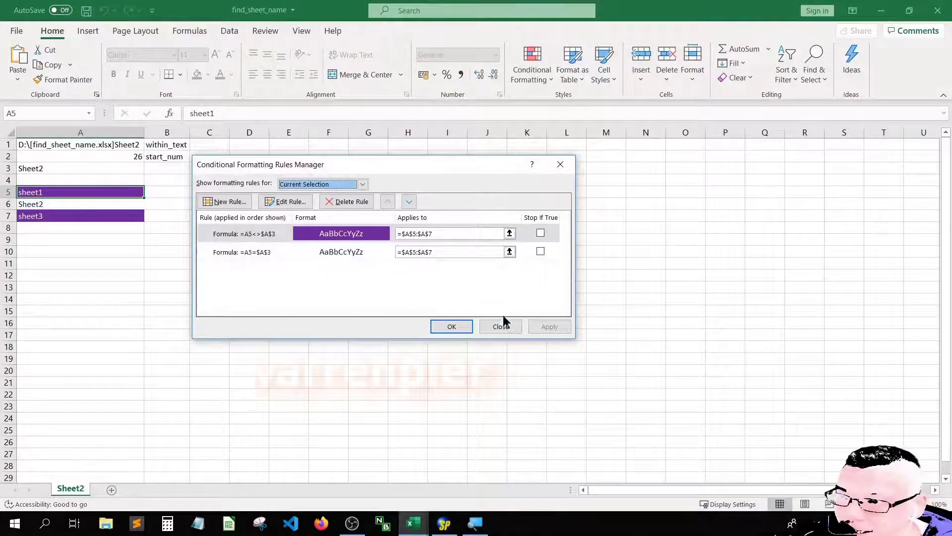
click(502, 323)
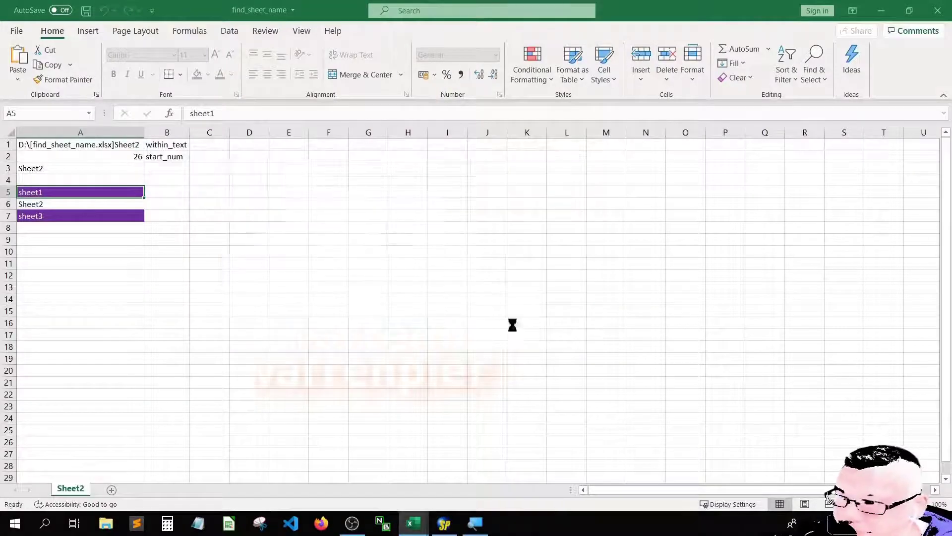
key(Right)
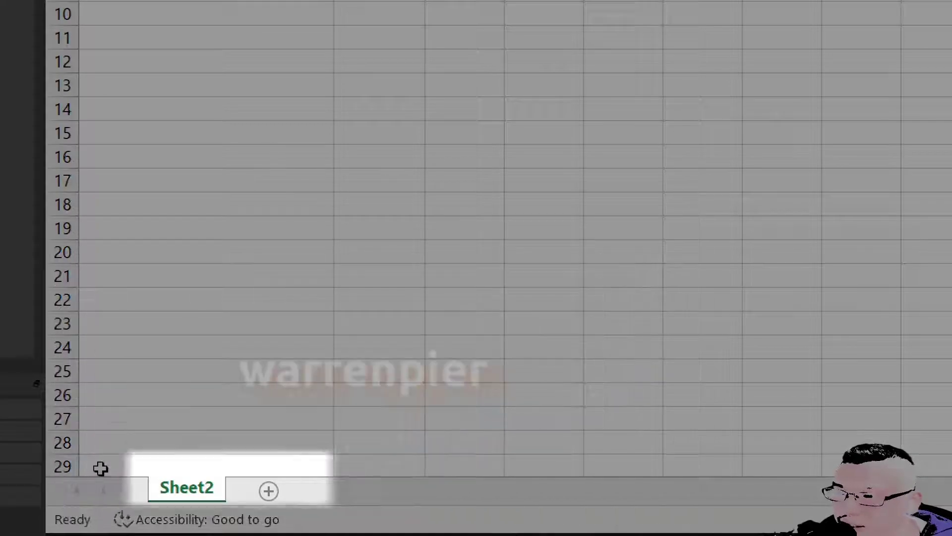
Step: Add a new worksheet and enter sheet1 in its cell A5
click(272, 490)
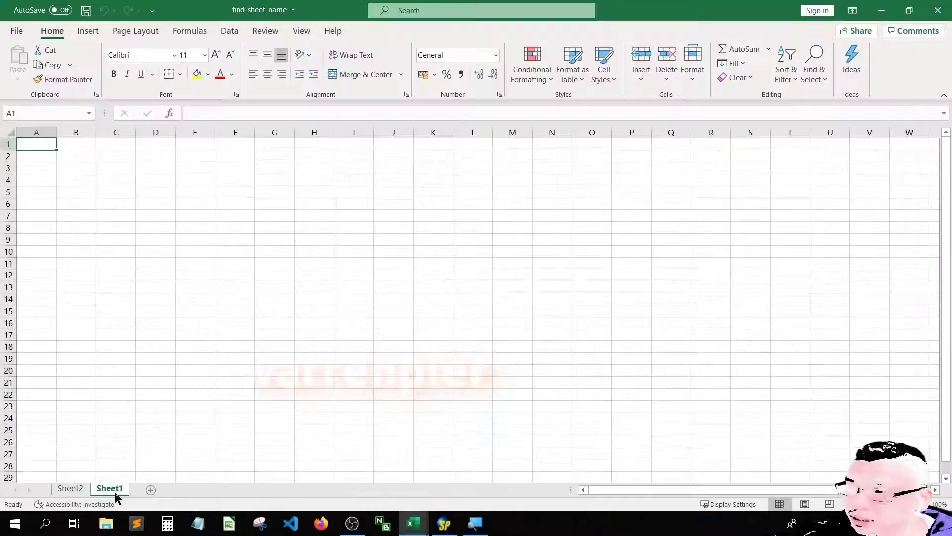
click(34, 192)
key(Up)
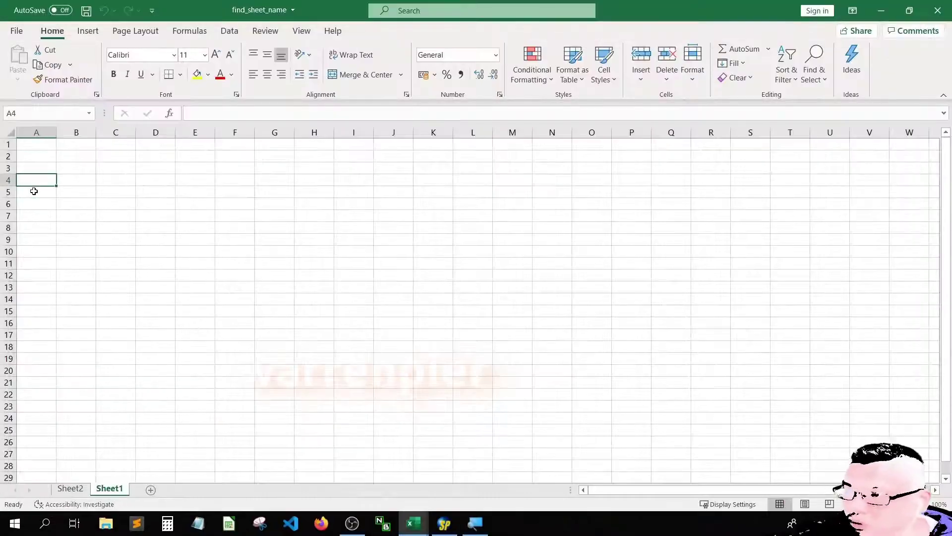
click(34, 191)
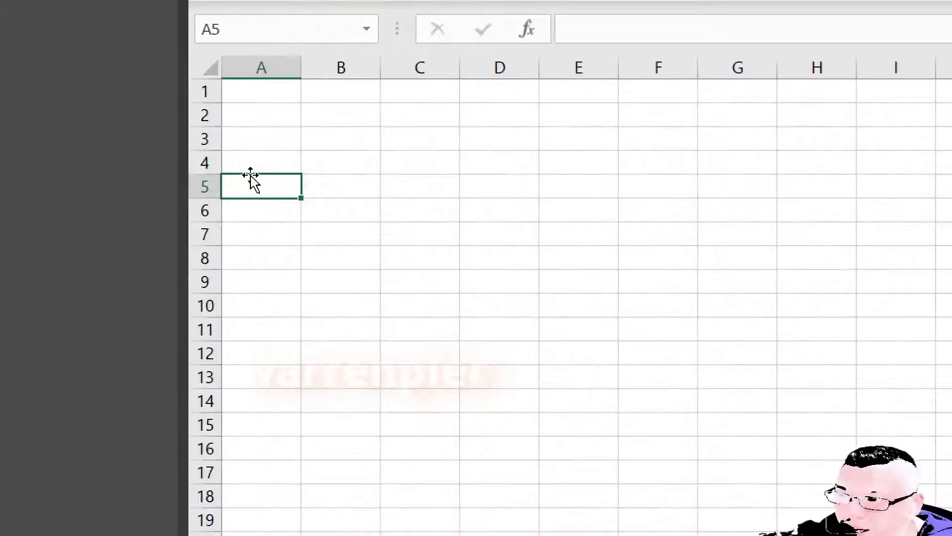
text(sheet1)
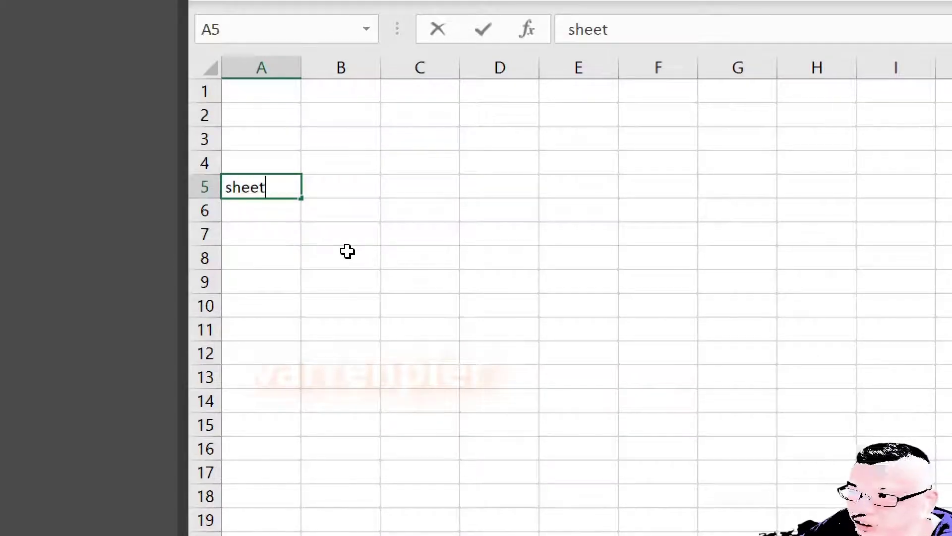
Step: Move the sheet1 entry from A5 down to cell A7
key(ctrl+x)
key(Down)
key(Down)
key(ctrl+v)
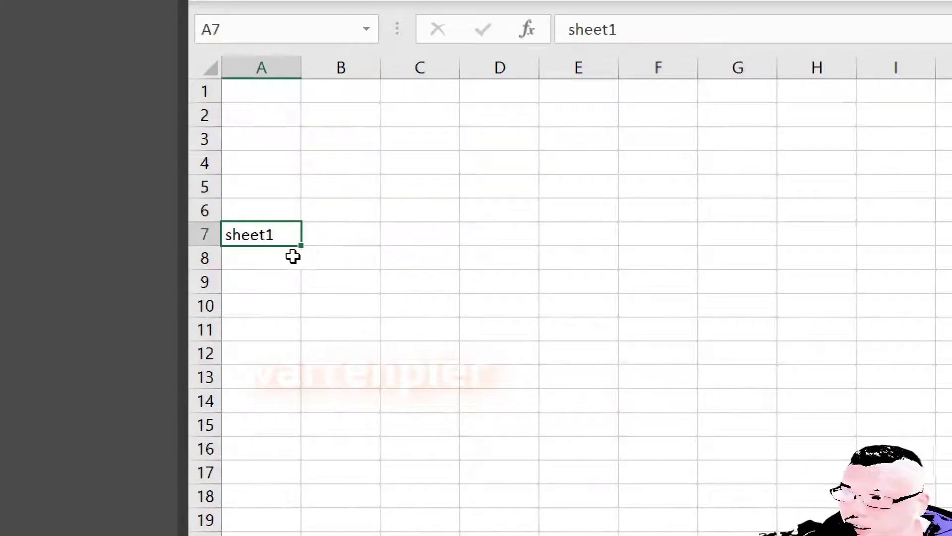
Step: Continue the list with sheet2 in A8 and sheet3 in A9
click(288, 256)
text(sheet2)
key(Return)
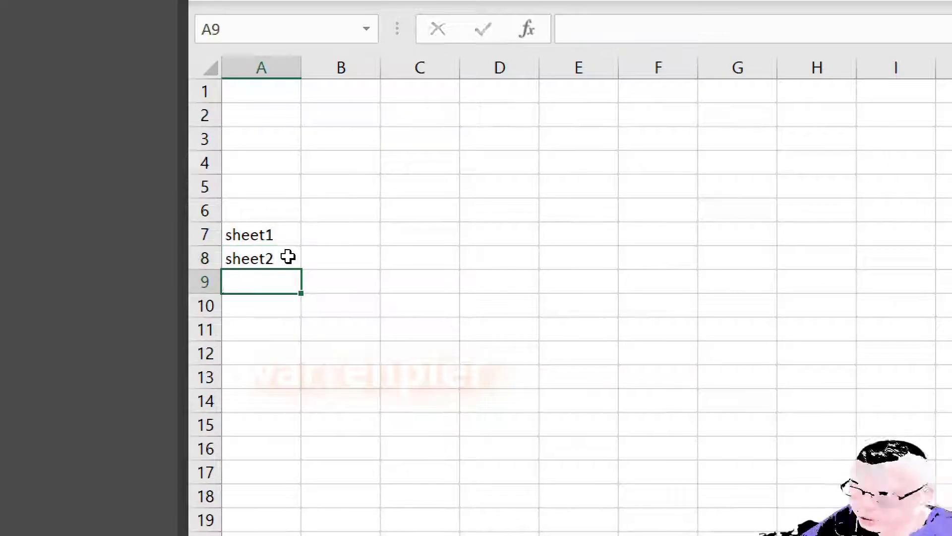
text(sheet3)
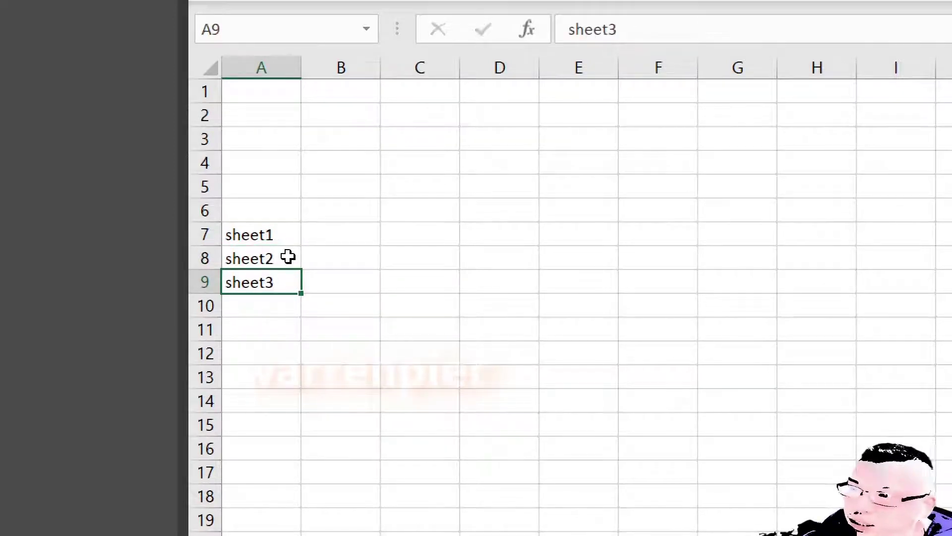
key(Up)
key(Up)
key(Up)
key(Up)
key(Up)
key(Up)
key(Up)
key(Up)
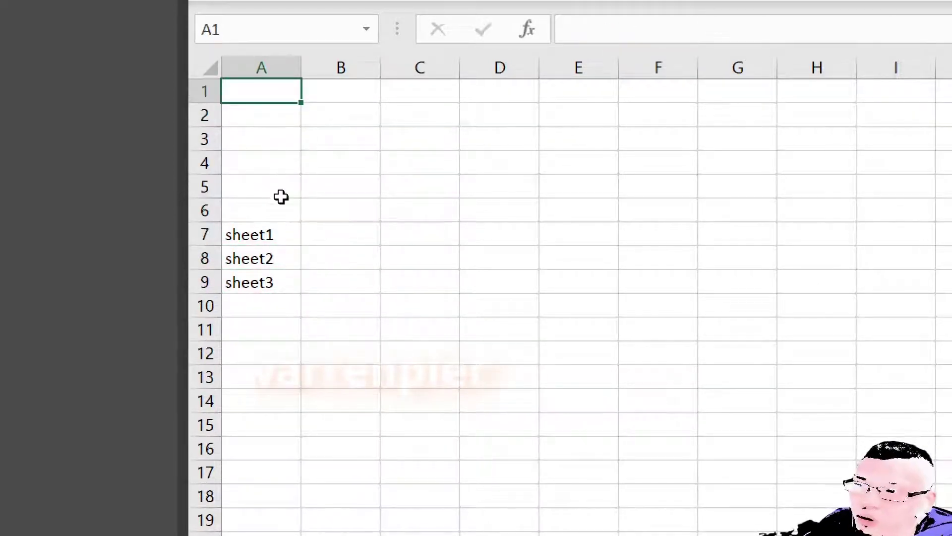
key(Down)
key(Down)
key(Down)
key(Down)
key(Down)
key(Down)
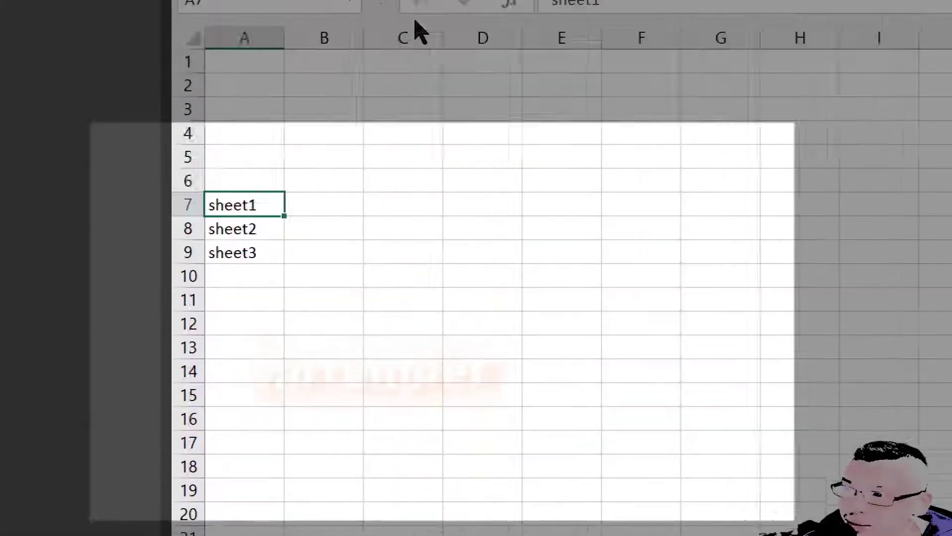
Step: Enter the formula =CELL("filename",$A$1) in cell A1 to get the workbook path and sheet name
key(Up)
key(Up)
key(Up)
key(Up)
key(Up)
key(Up)
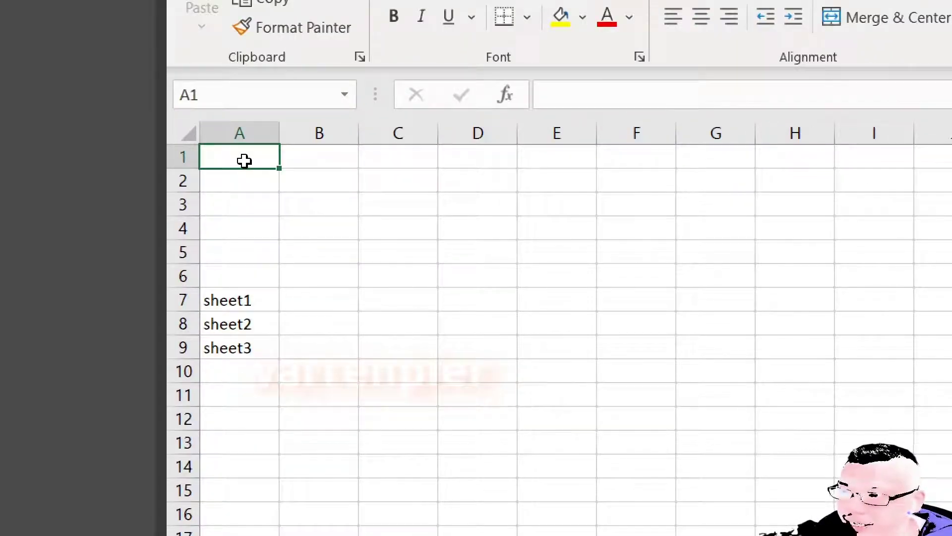
text(=cell()
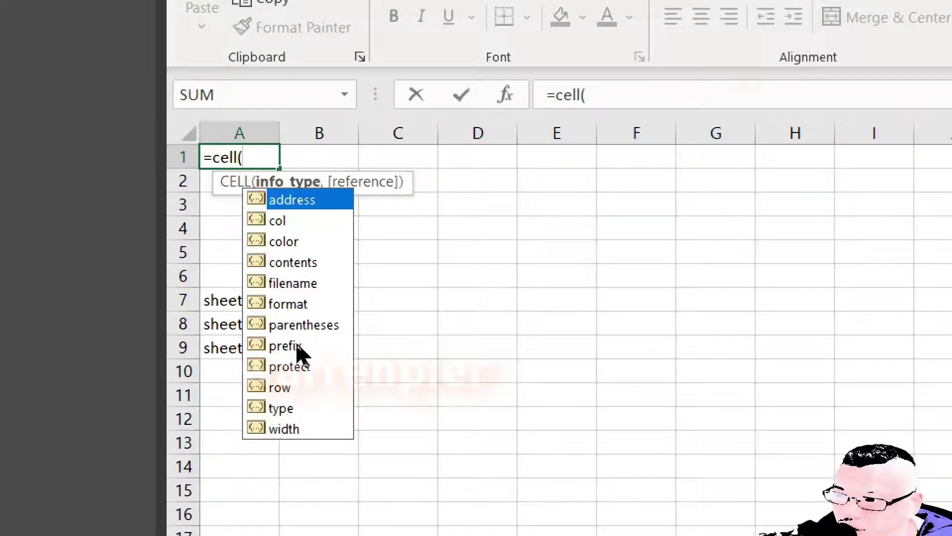
click(307, 282)
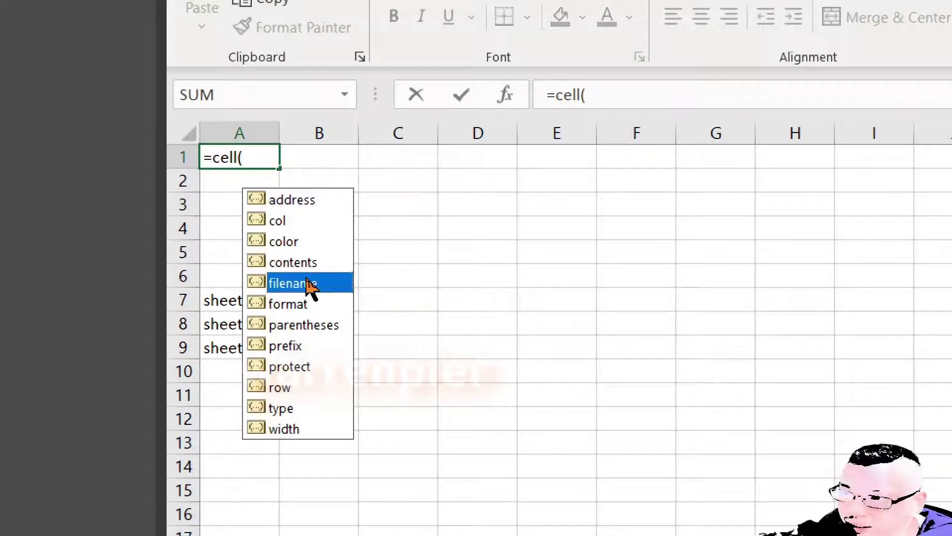
double_click(307, 283)
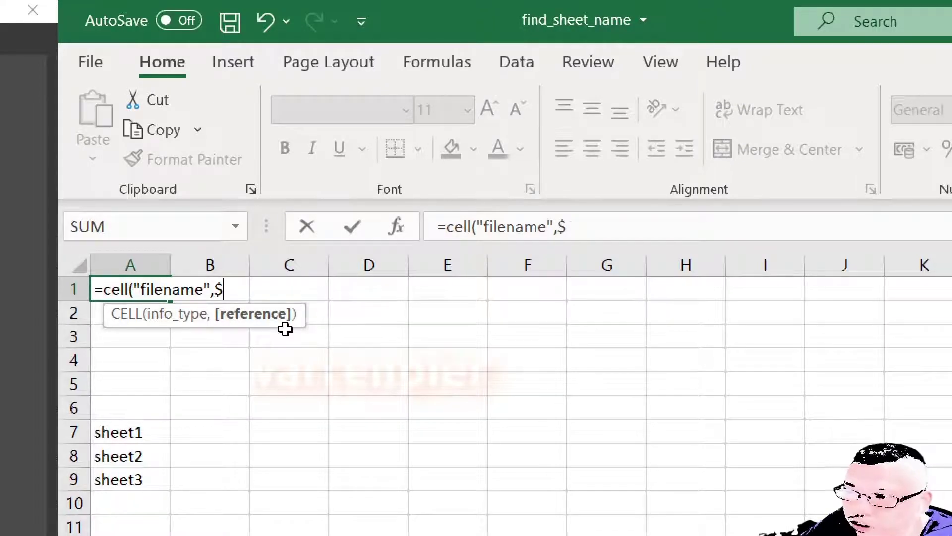
text($)
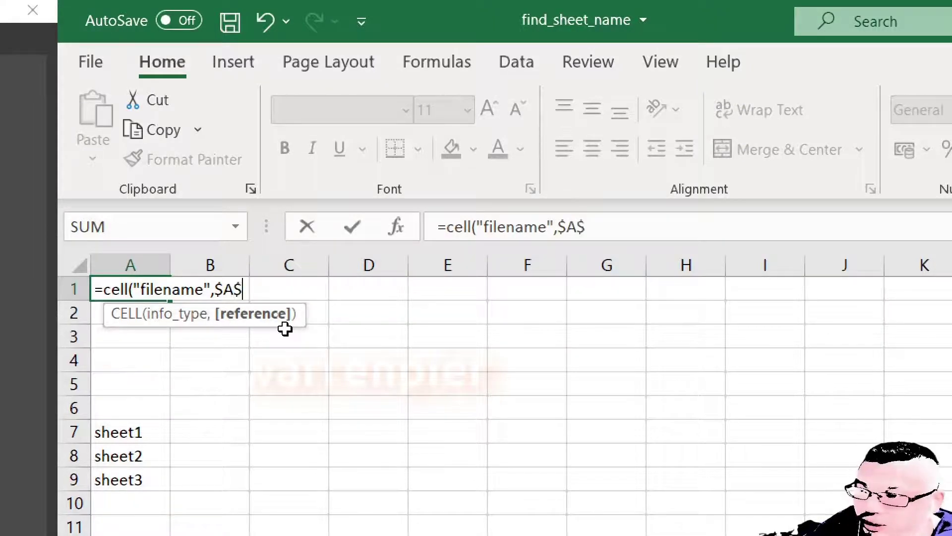
text(1))
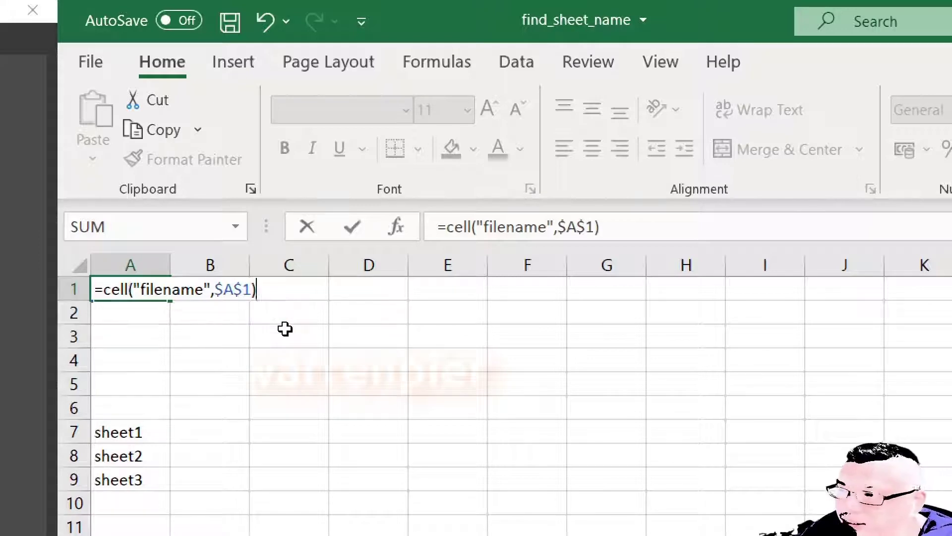
key(Return)
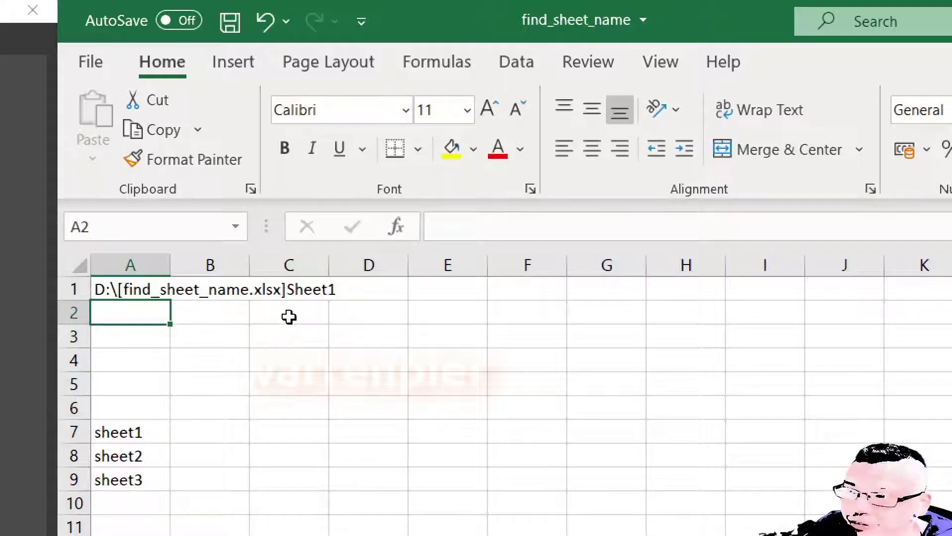
key(Up)
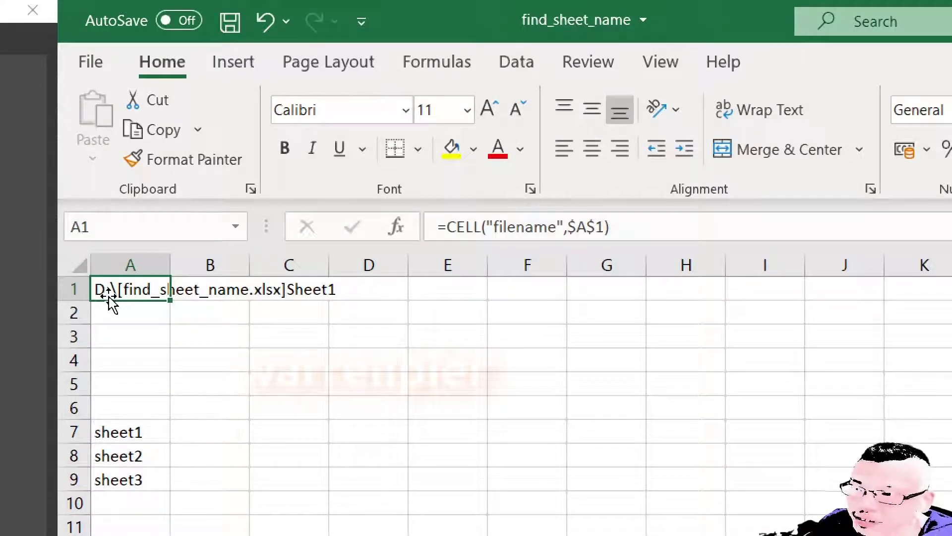
click(175, 313)
text([)
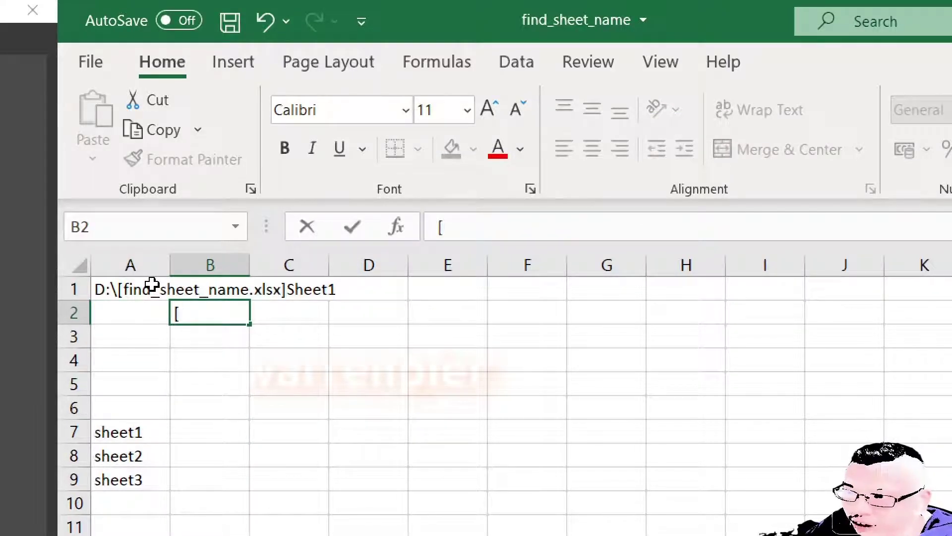
text(]file_n)
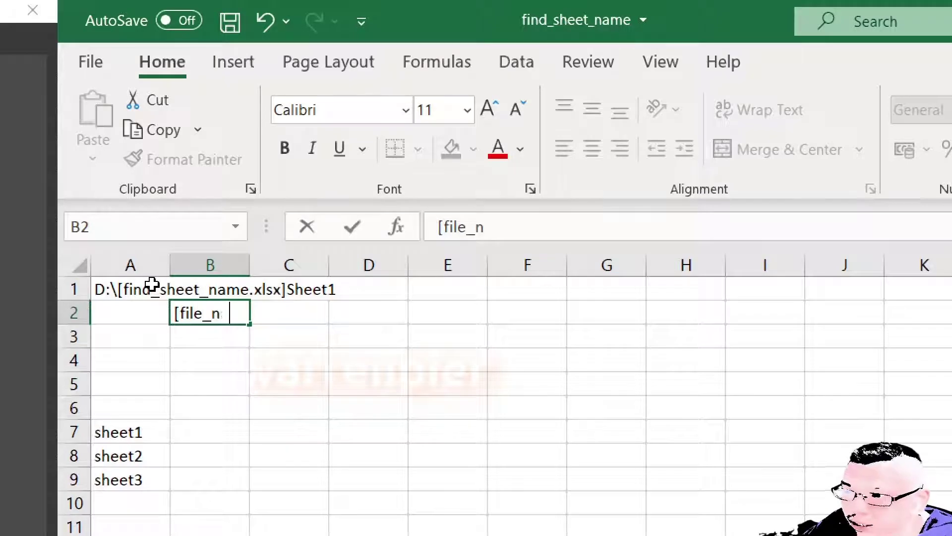
text(ame])
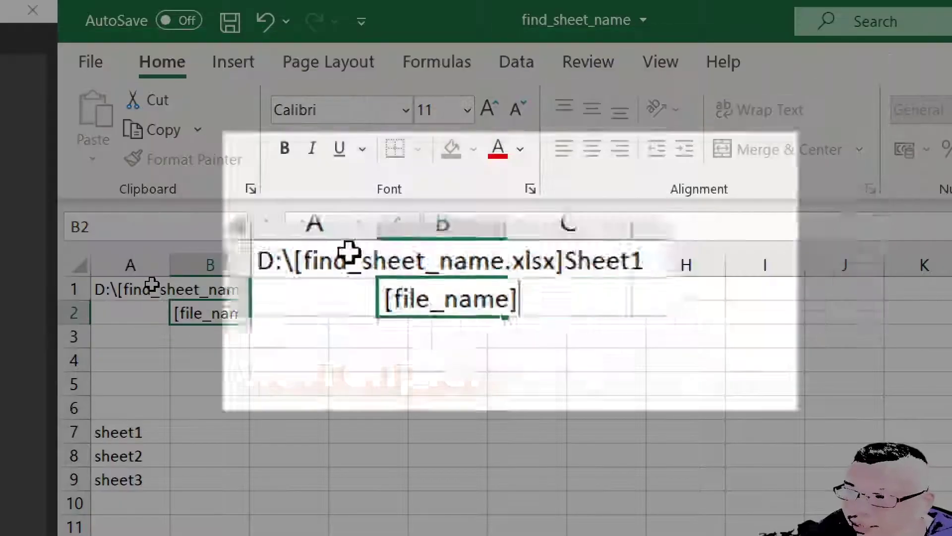
key(Escape)
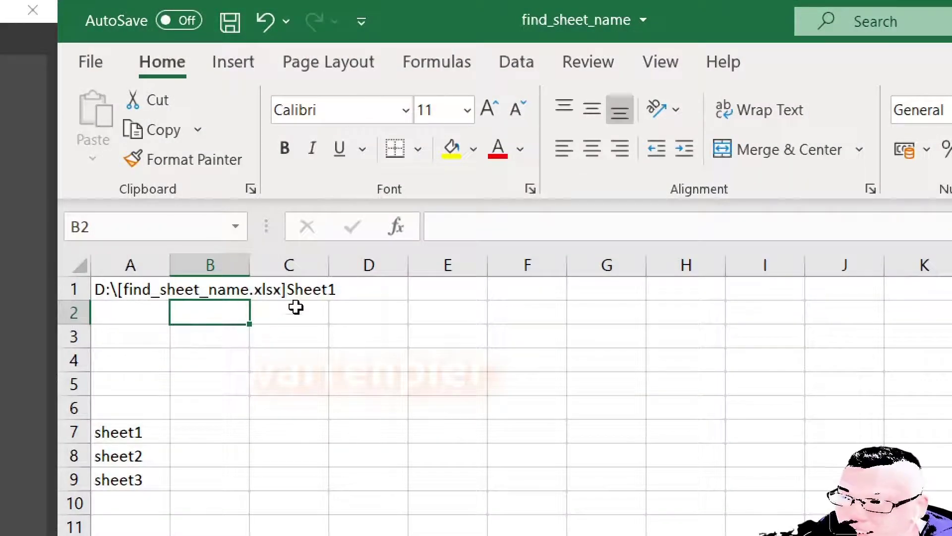
click(330, 289)
click(326, 293)
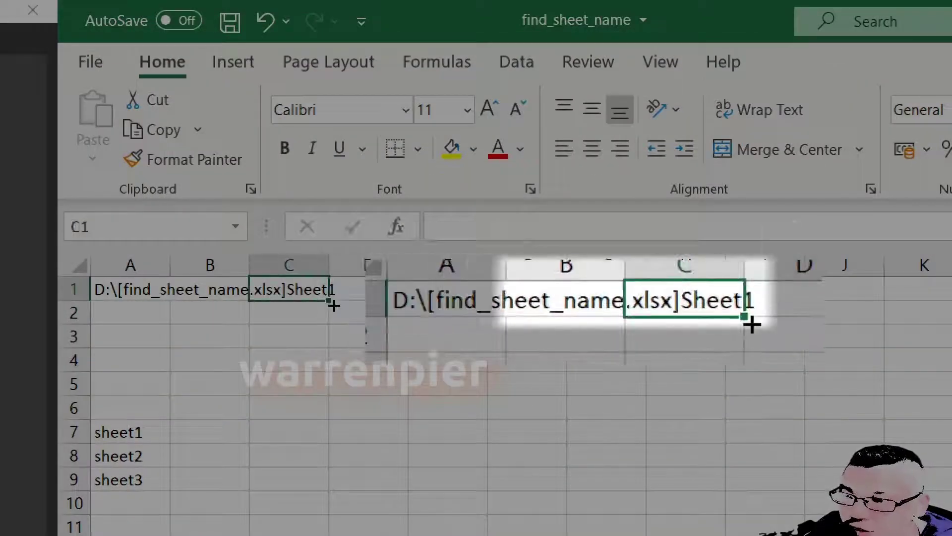
key(Left)
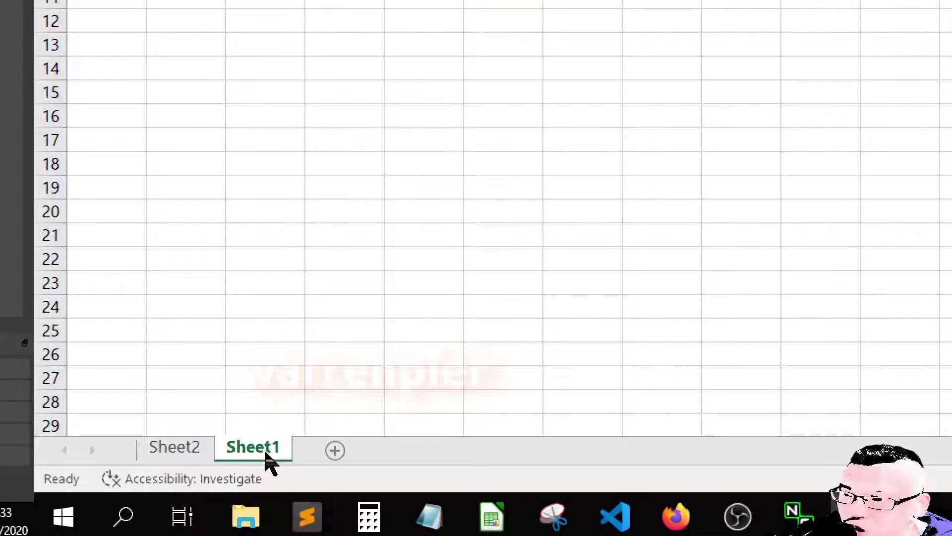
Step: Rename the Sheet1 worksheet to Sheet3 and check the path formula in cell A1
double_click(265, 452)
key(Right)
key(BackSpace)
text(3)
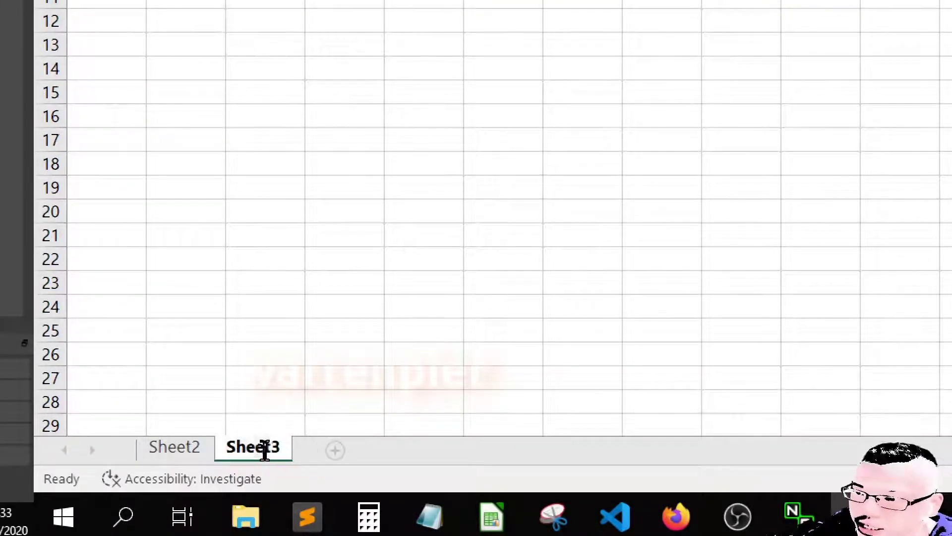
key(Return)
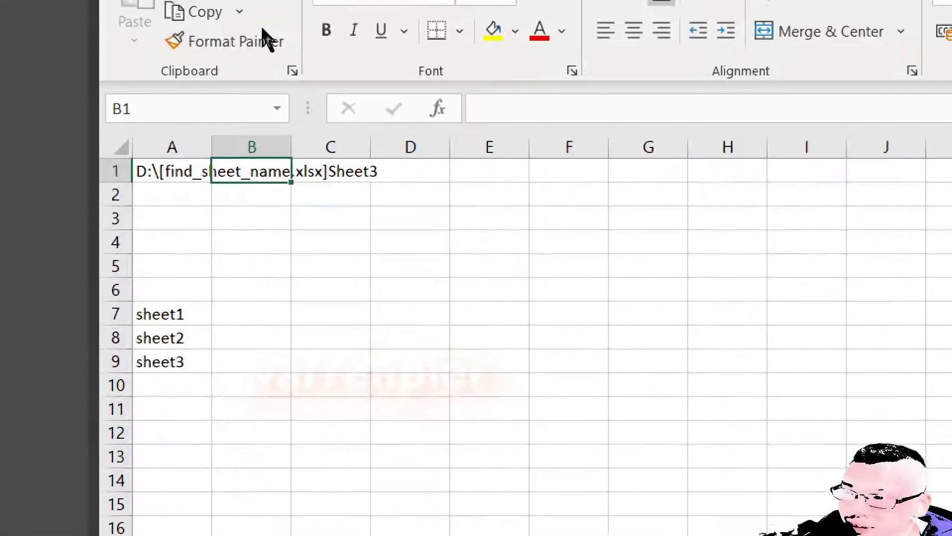
click(209, 182)
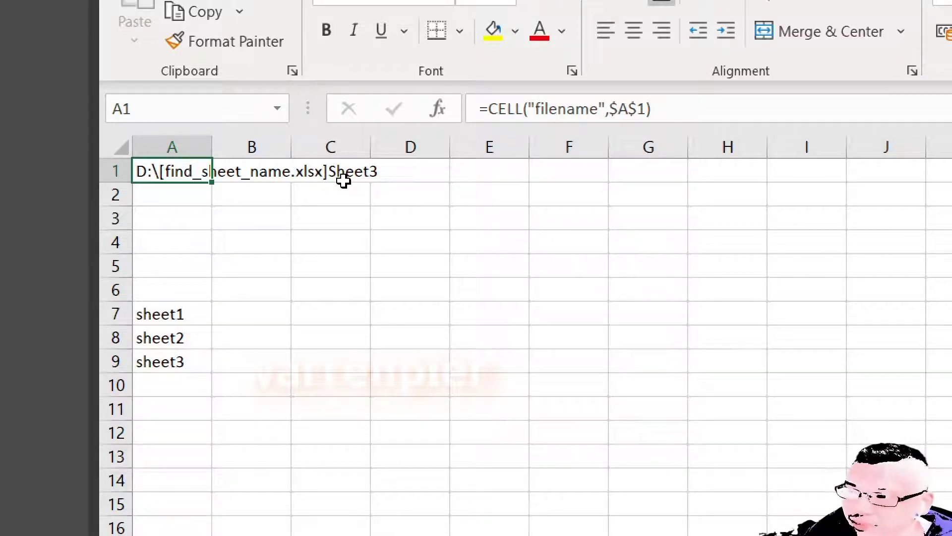
key(Down)
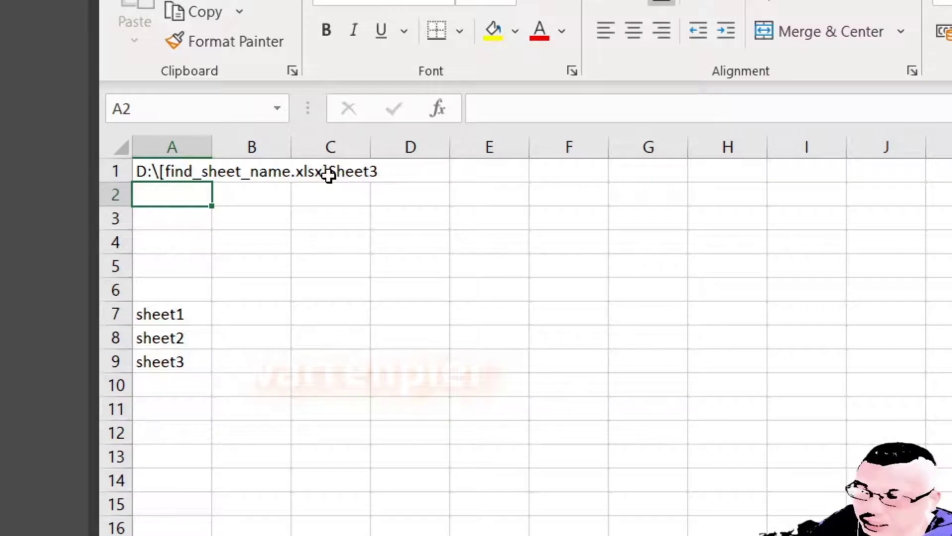
key(Escape)
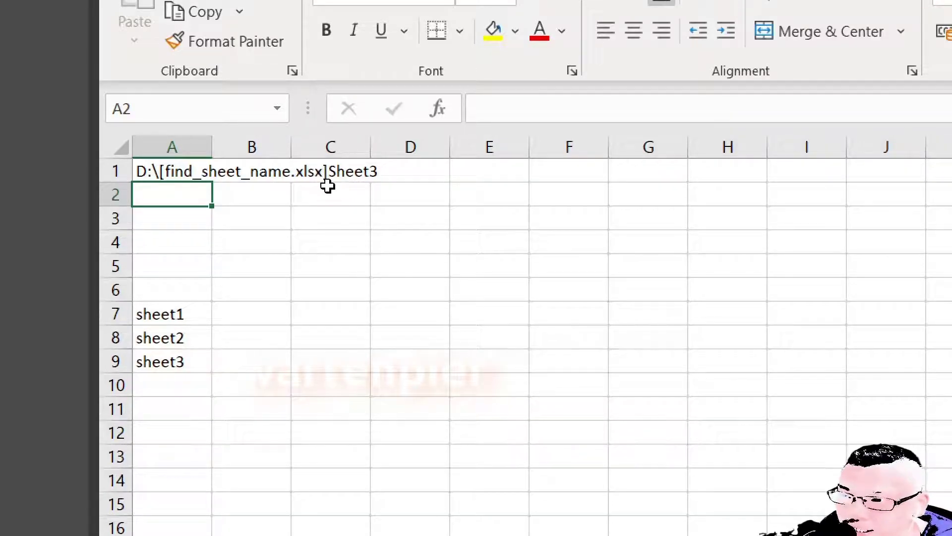
key(Right)
key(F2)
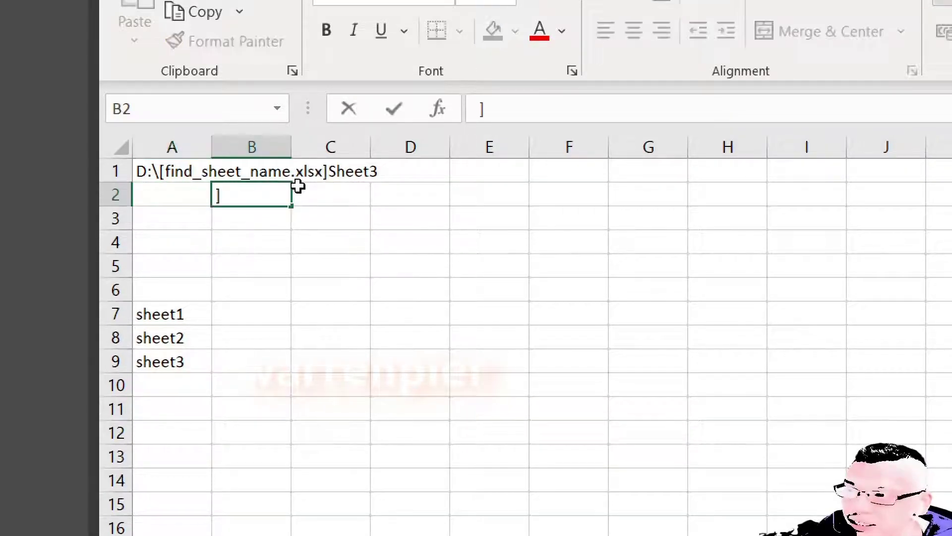
key(Escape)
key(Left)
Step: Enter the formula =FIND("]",A1,) in cell A2 to locate the closing bracket in the path text
text(=find)
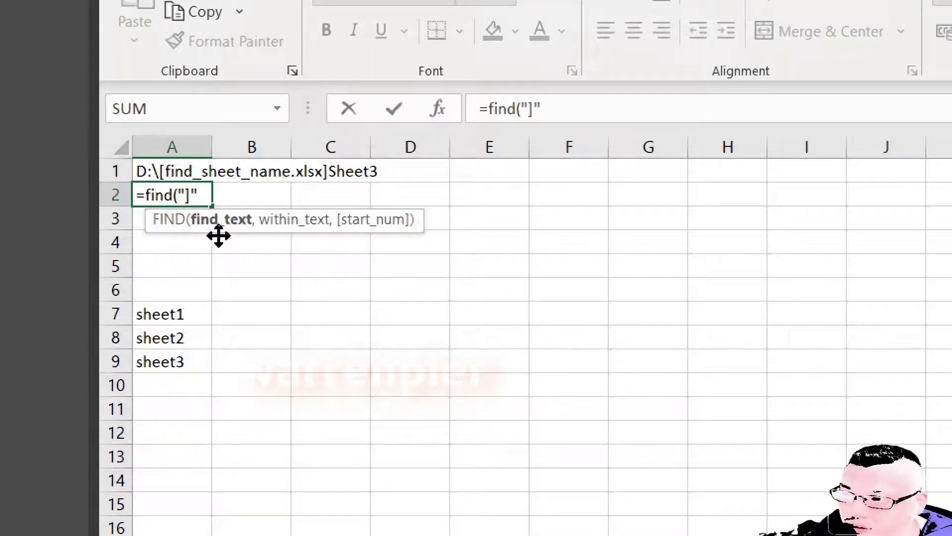
click(224, 206)
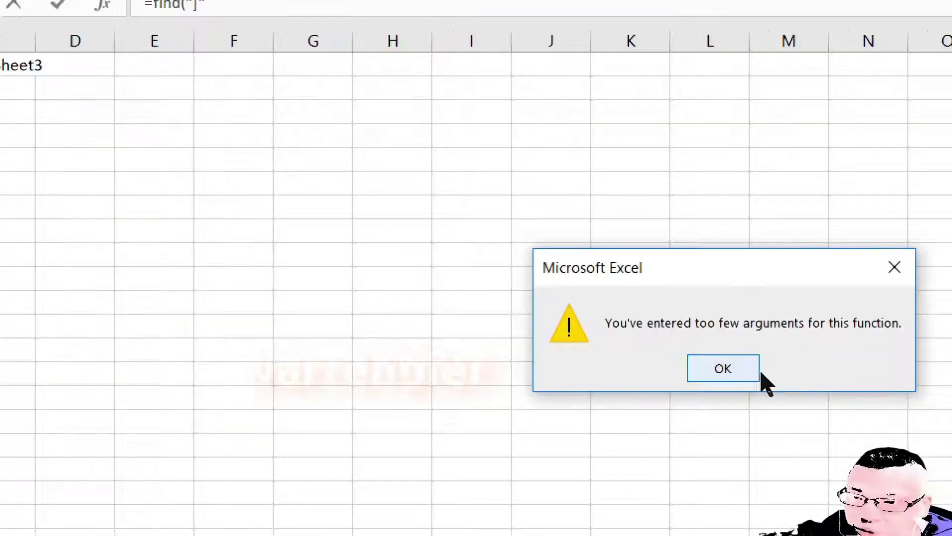
click(951, 473)
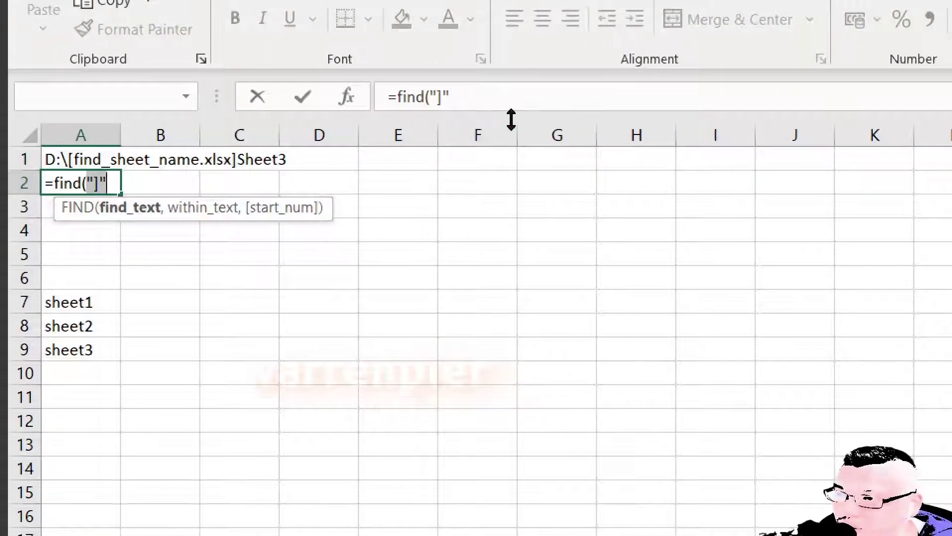
click(496, 100)
text(,)
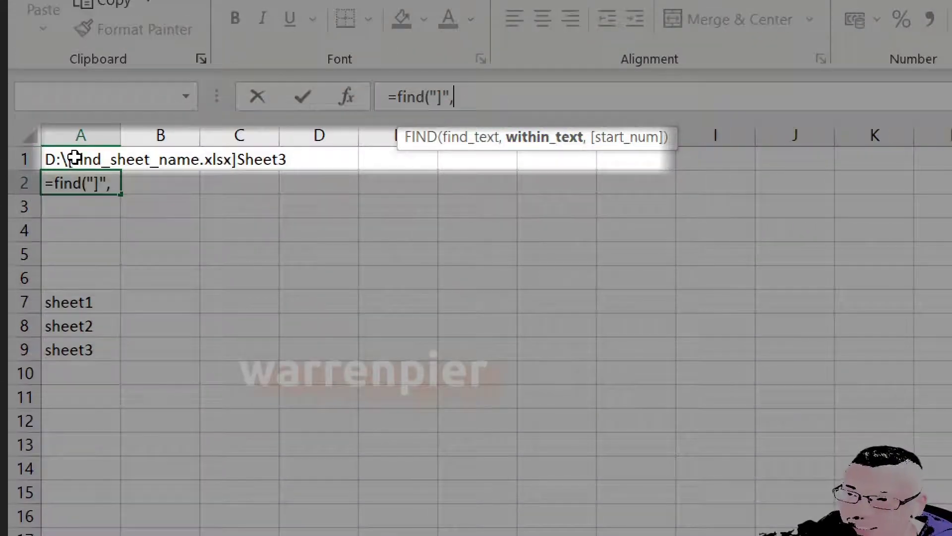
click(74, 158)
text(,)
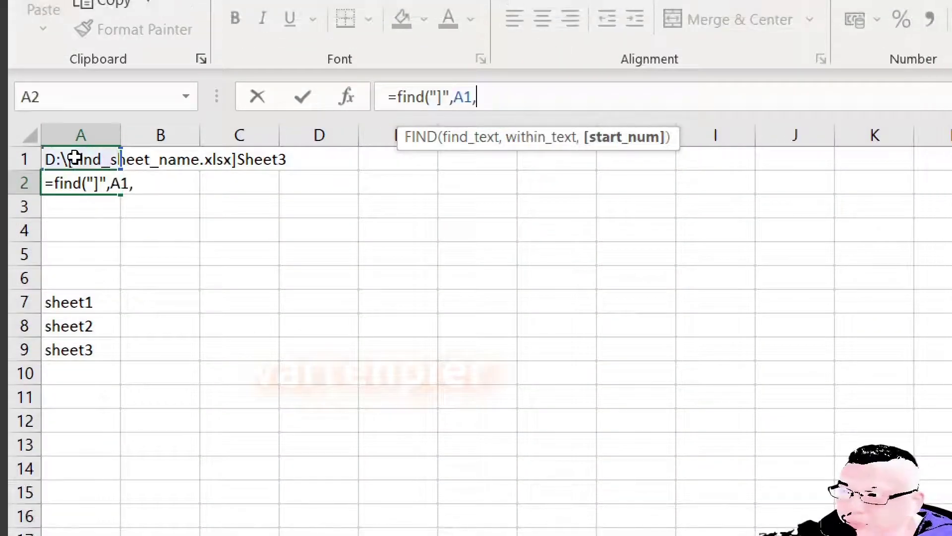
text())
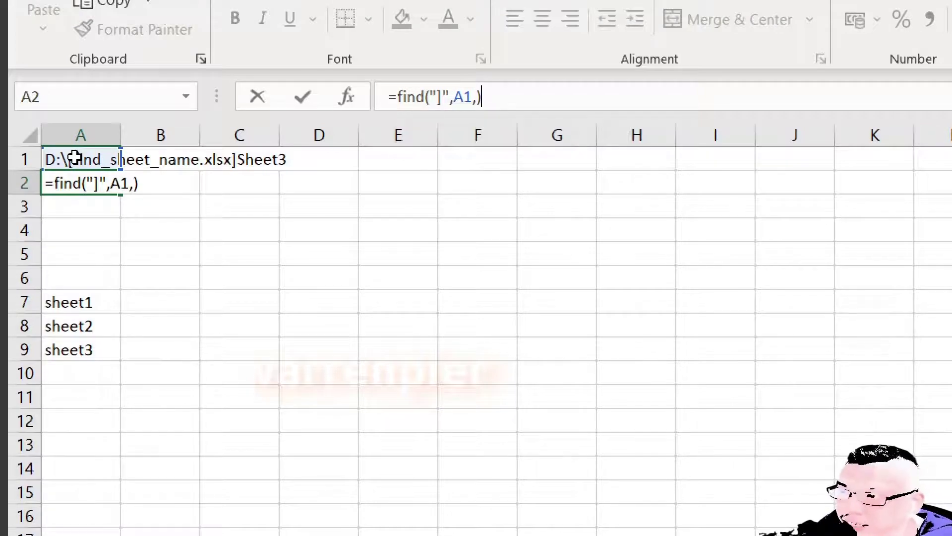
key(ctrl+Return)
Step: Copy the expression CELL("filename",$A$1), without the equals sign, from the formula in A1
click(75, 158)
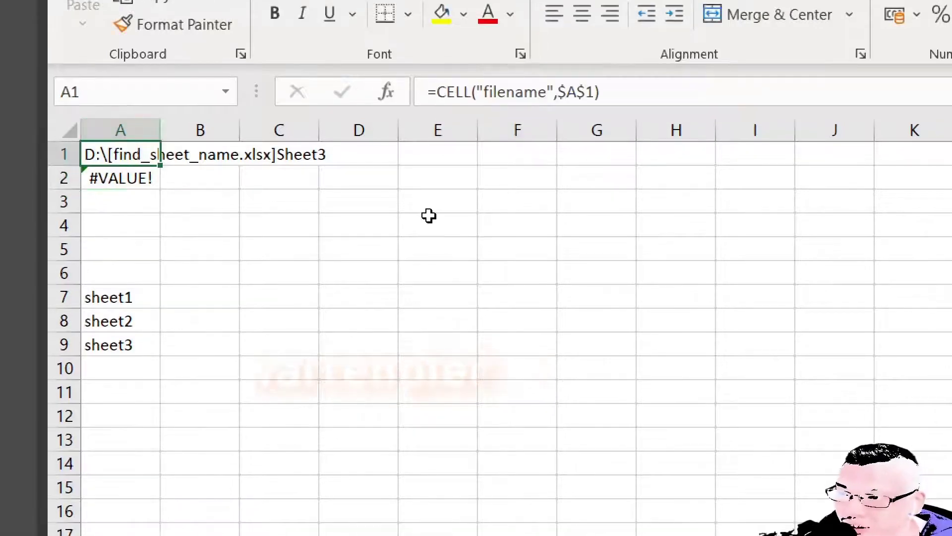
click(483, 92)
key(Left)
key(Left)
key(Left)
key(Left)
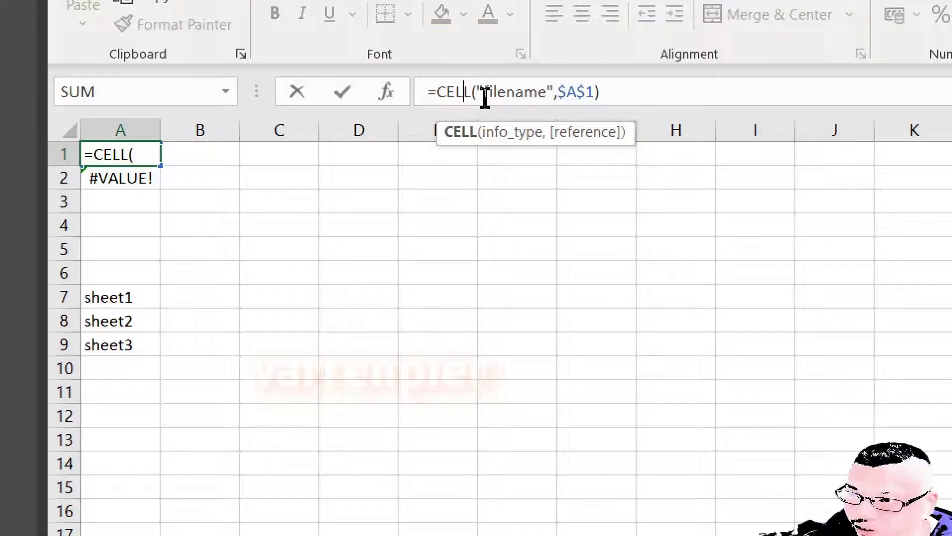
key(Left)
key(shift+End)
key(ctrl+c)
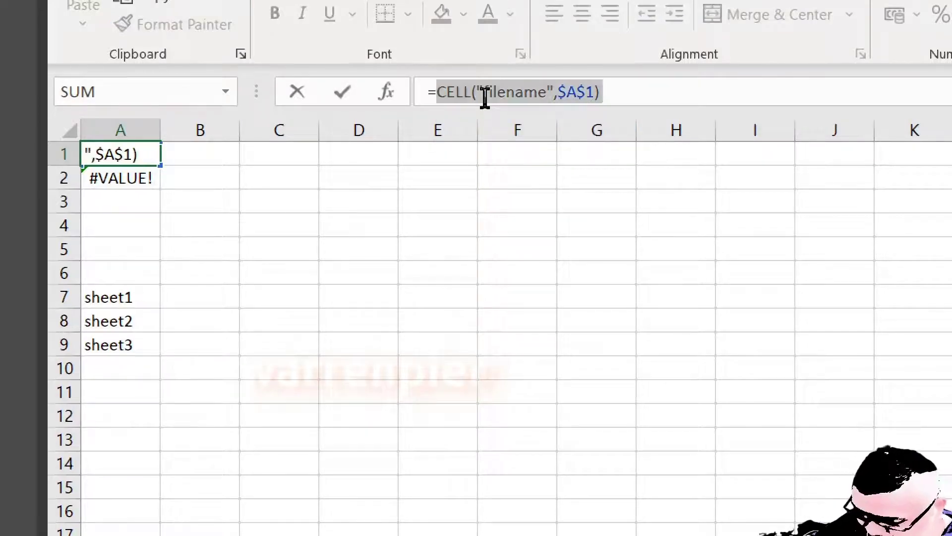
key(ctrl+Return)
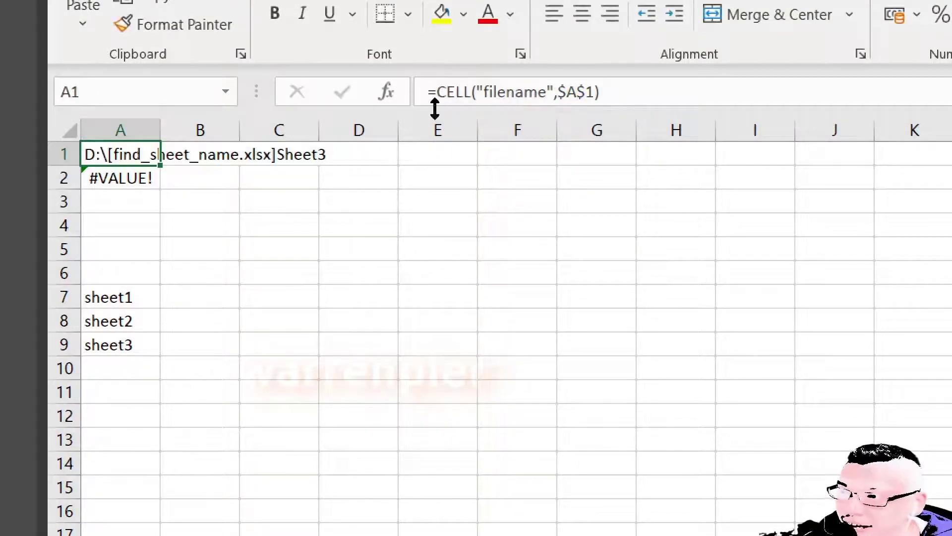
Step: Replace the A1 reference in cell A2's FIND formula with the copied CELL("filename",$A$1) expression
click(212, 177)
key(Left)
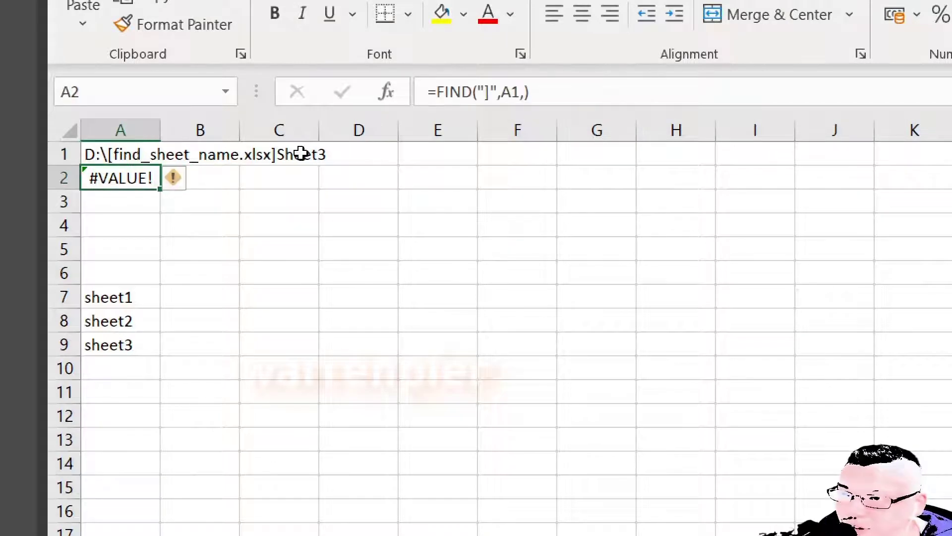
click(539, 94)
key(Left)
key(Left)
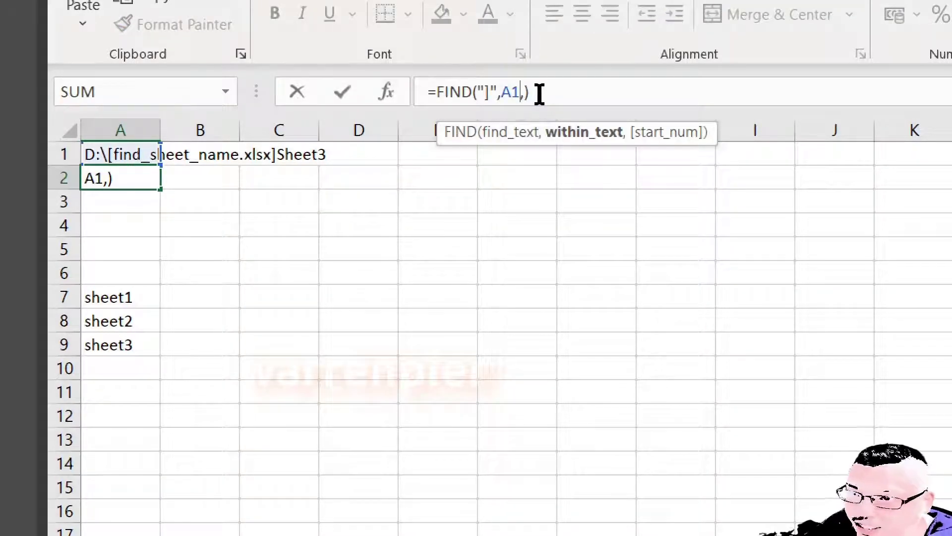
key(BackSpace)
key(BackSpace)
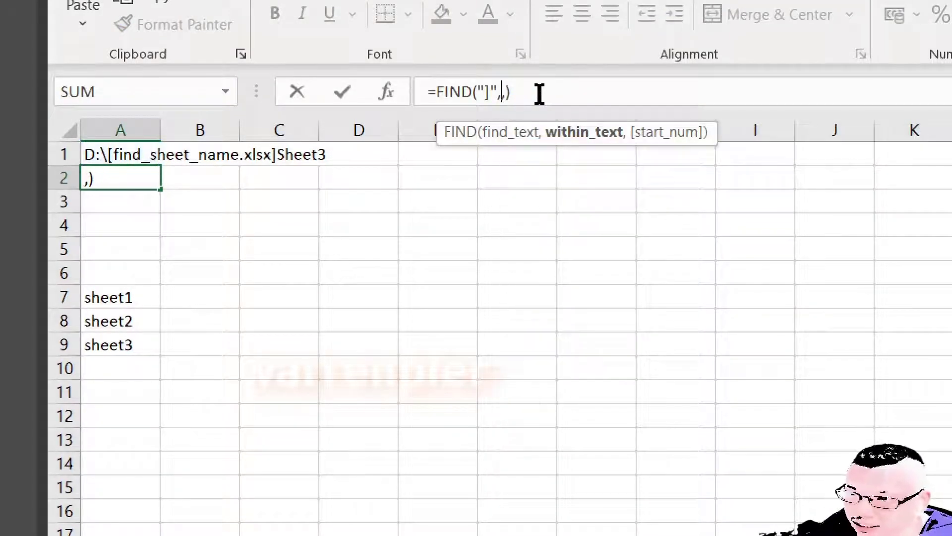
key(ctrl+v)
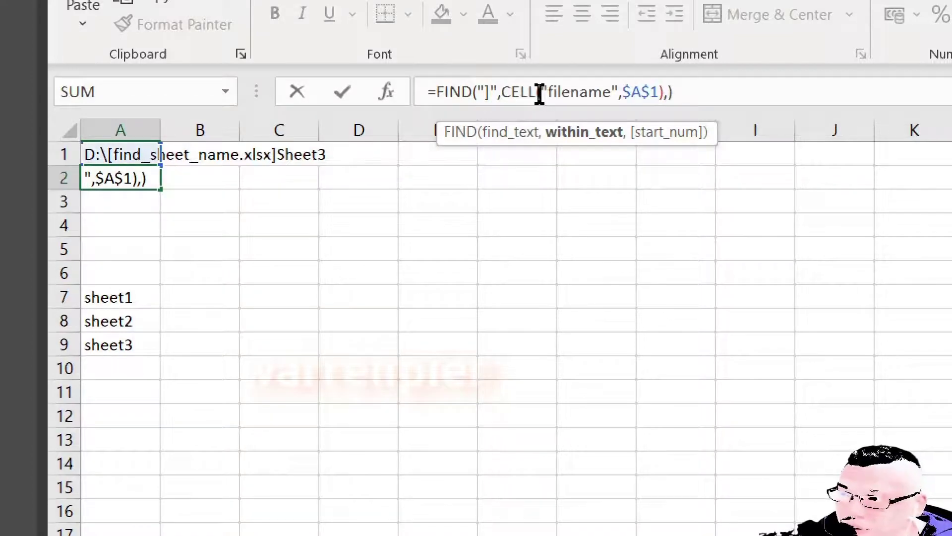
key(Return)
key(Up)
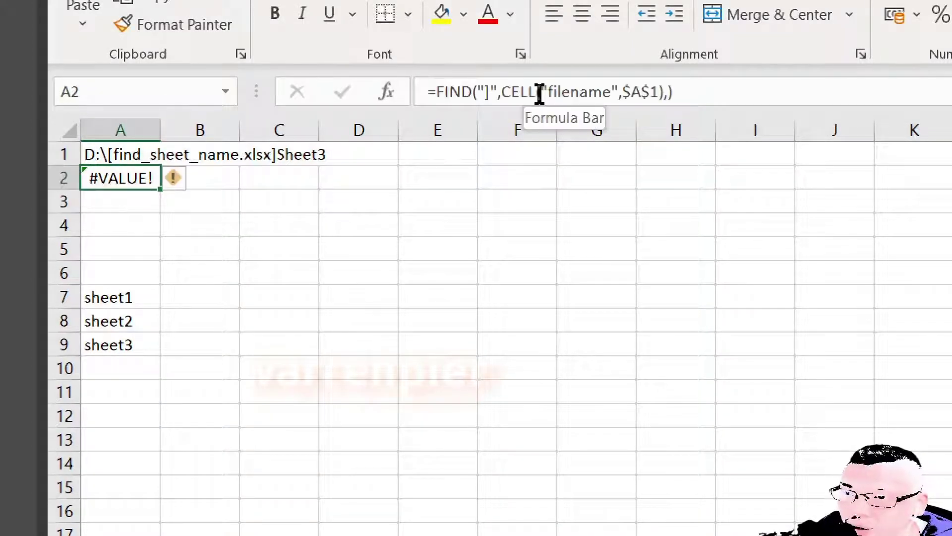
Step: Remove the trailing comma so the formula in A2 reads =FIND("]",CELL("filename",$A$1))
click(666, 92)
key(BackSpace)
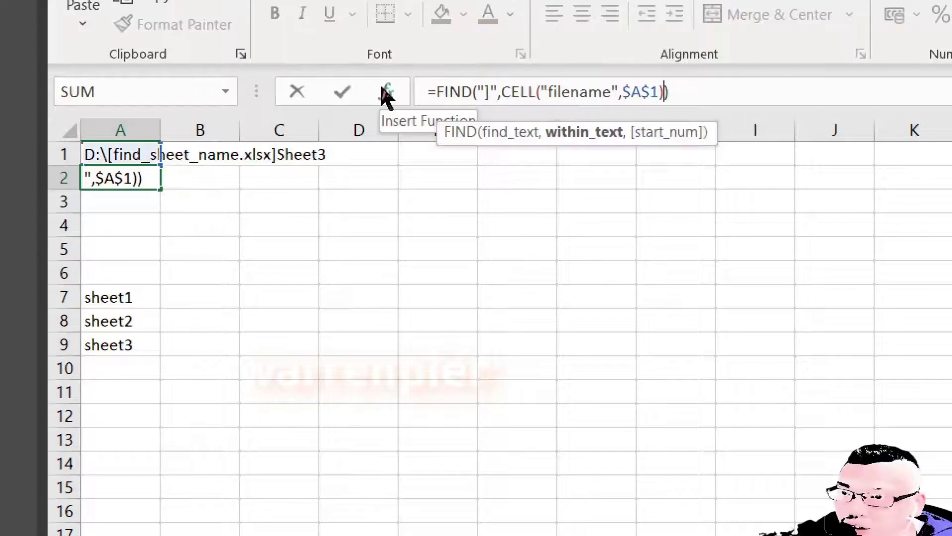
key(Return)
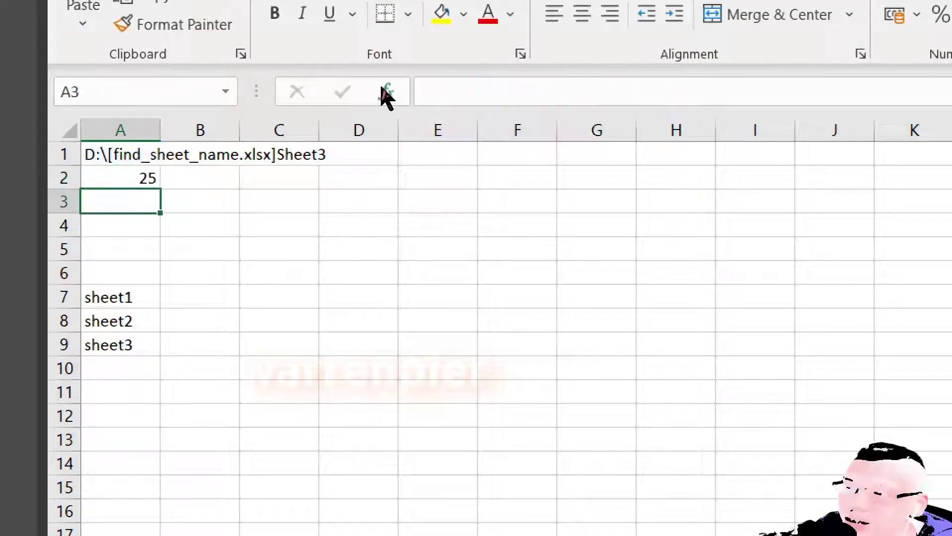
key(Up)
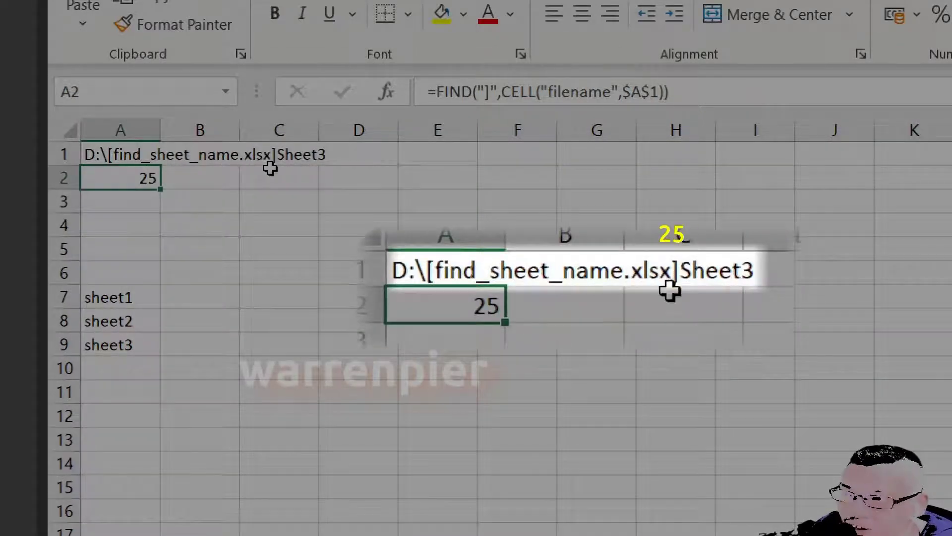
click(238, 183)
text(])
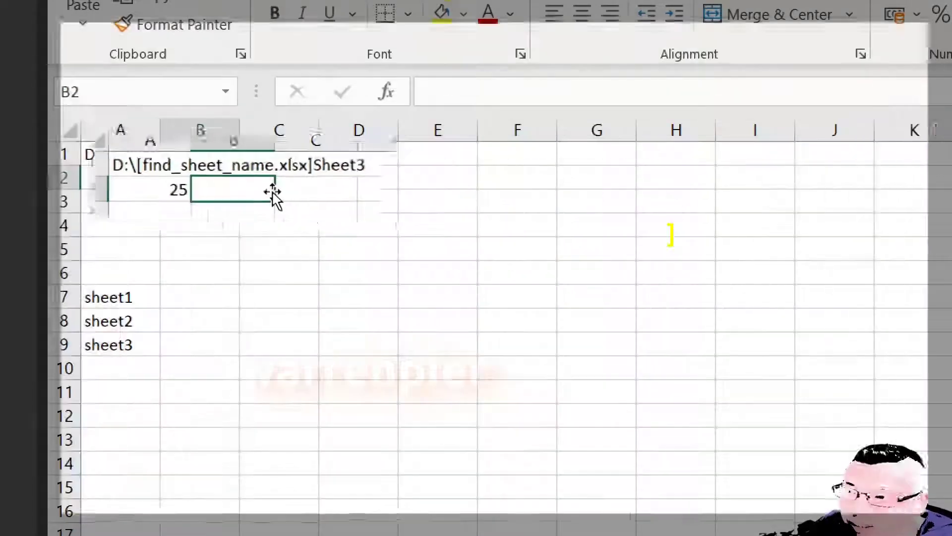
key(BackSpace)
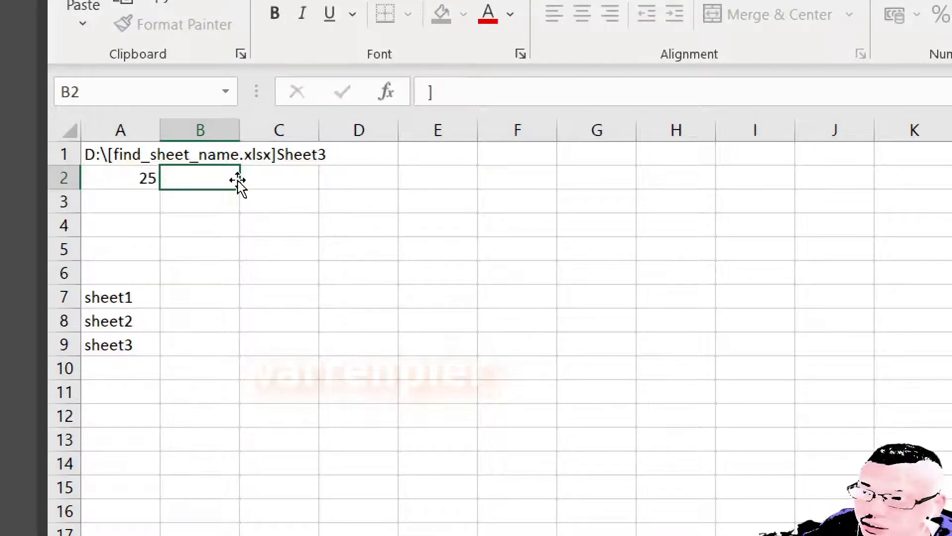
key(Escape)
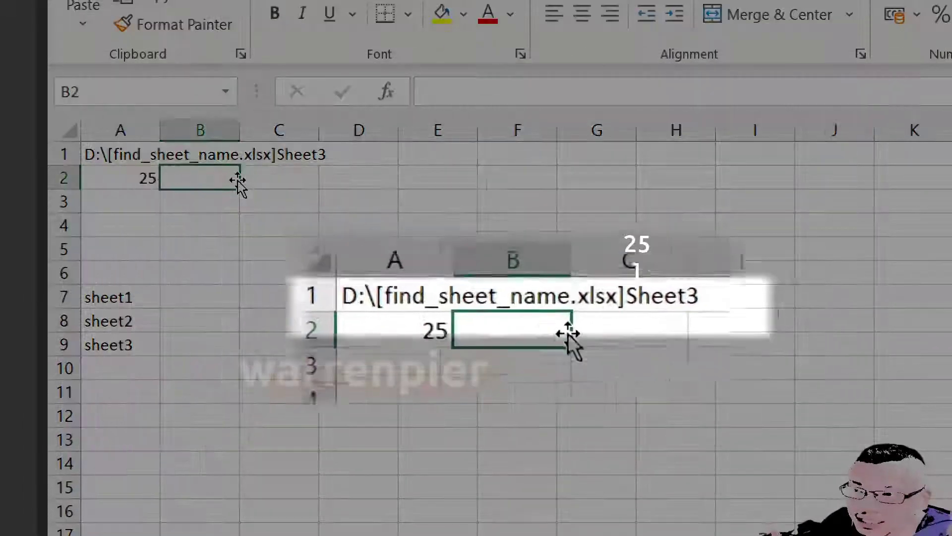
key(Left)
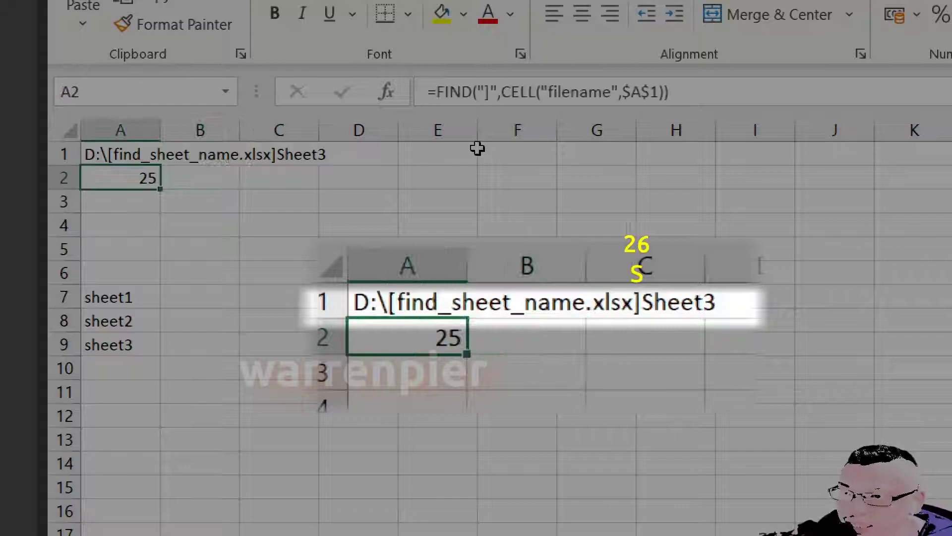
Step: Add +1 to the end of the FIND formula in cell A2
click(708, 97)
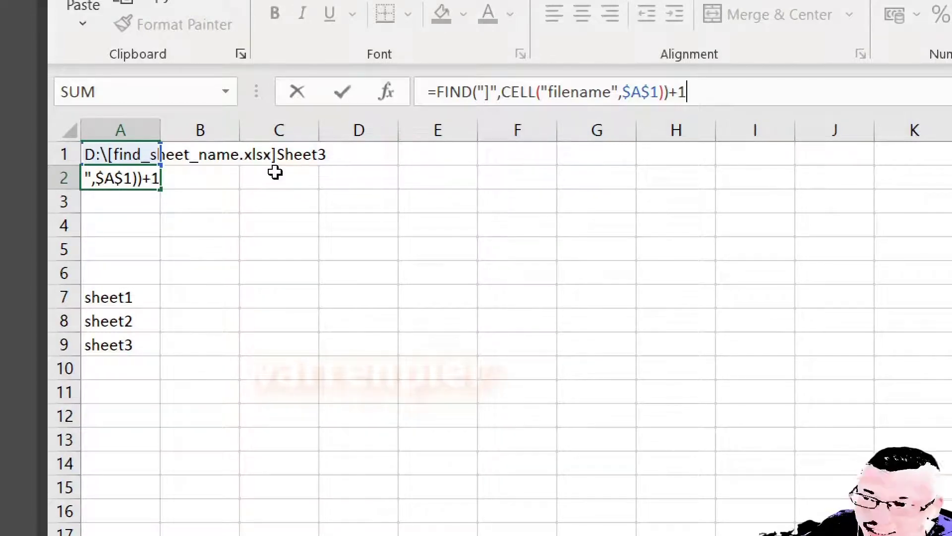
key(Return)
key(Up)
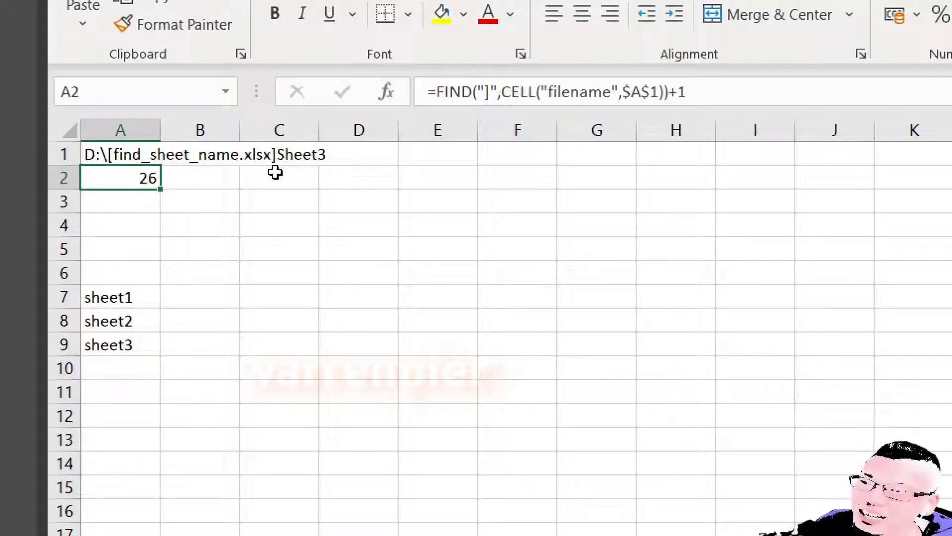
key(Down)
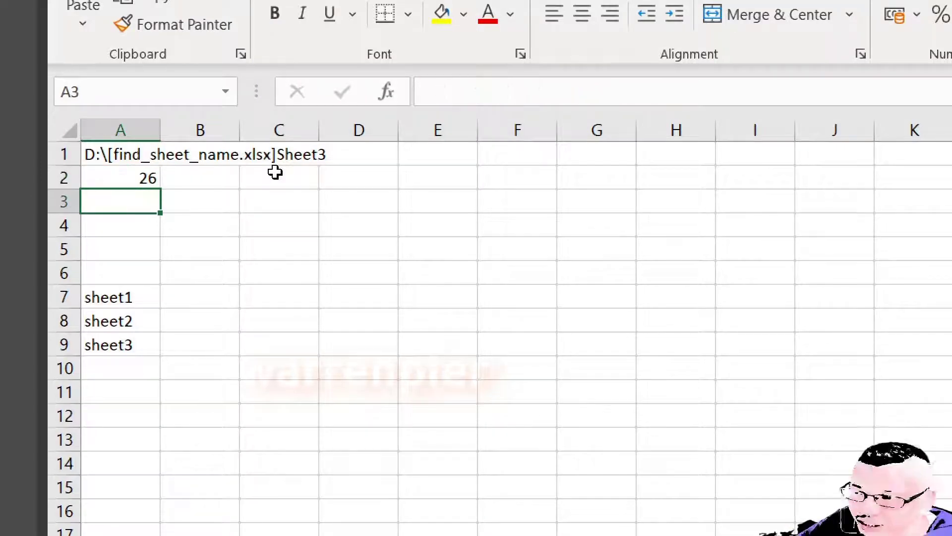
text(=mid()
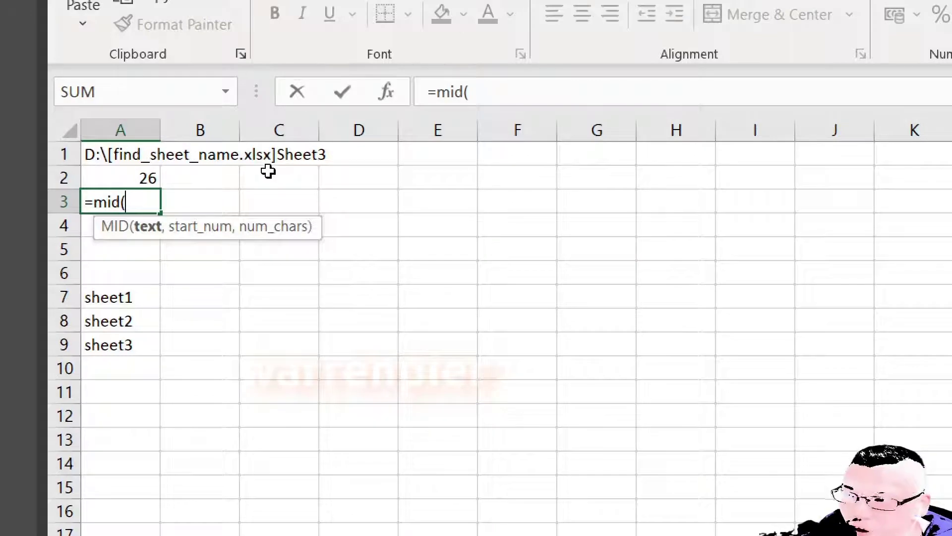
key(Escape)
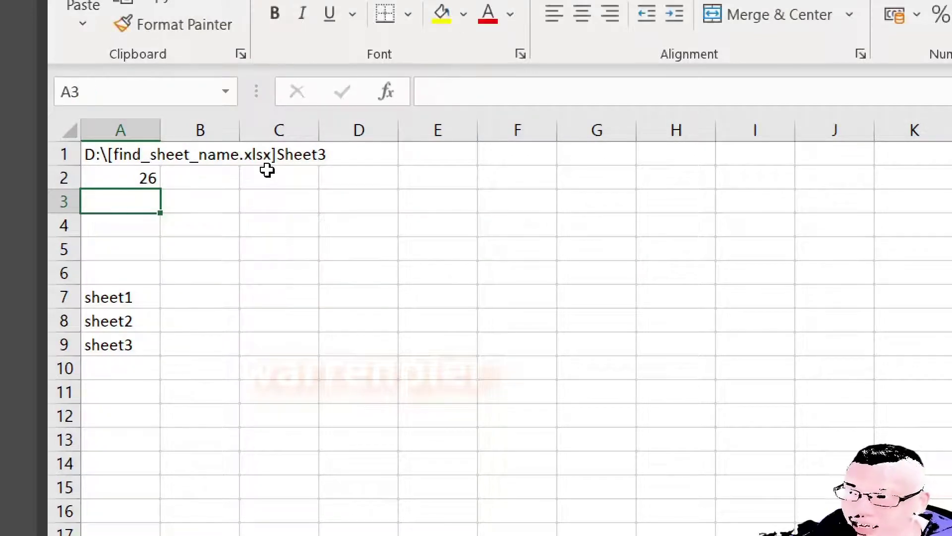
Step: Copy the expression CELL("filename",$A$1), without the equals sign, from cell A1 for use in a MID formula
key(Up)
key(Up)
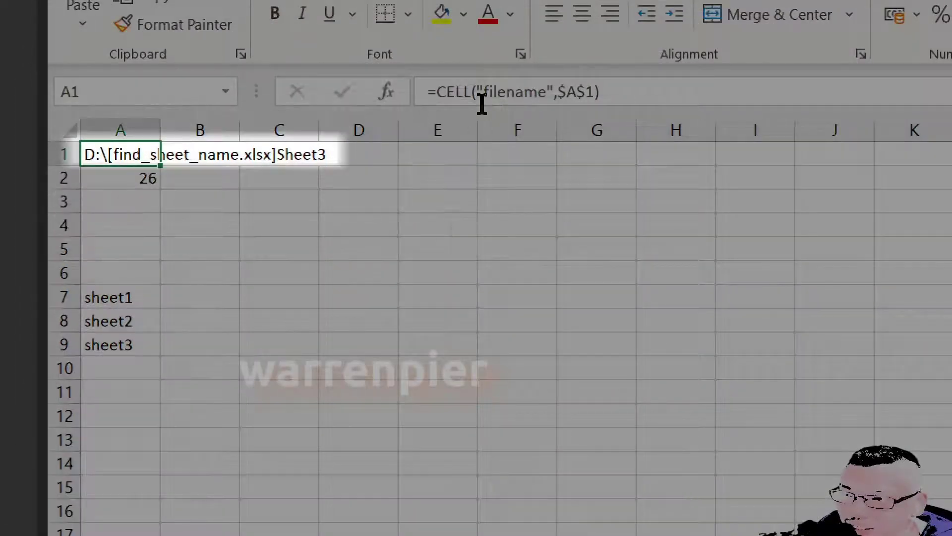
click(462, 97)
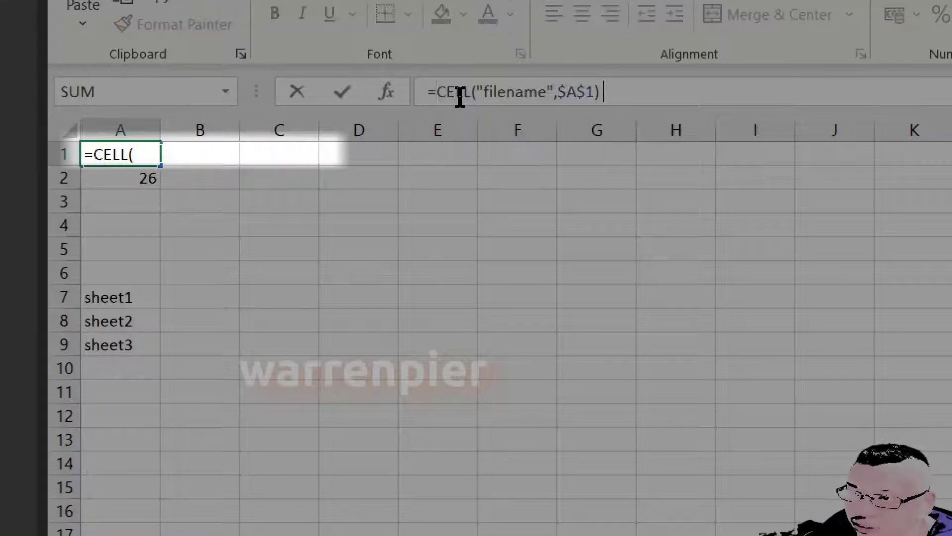
key(shift+End)
key(ctrl+c)
key(Escape)
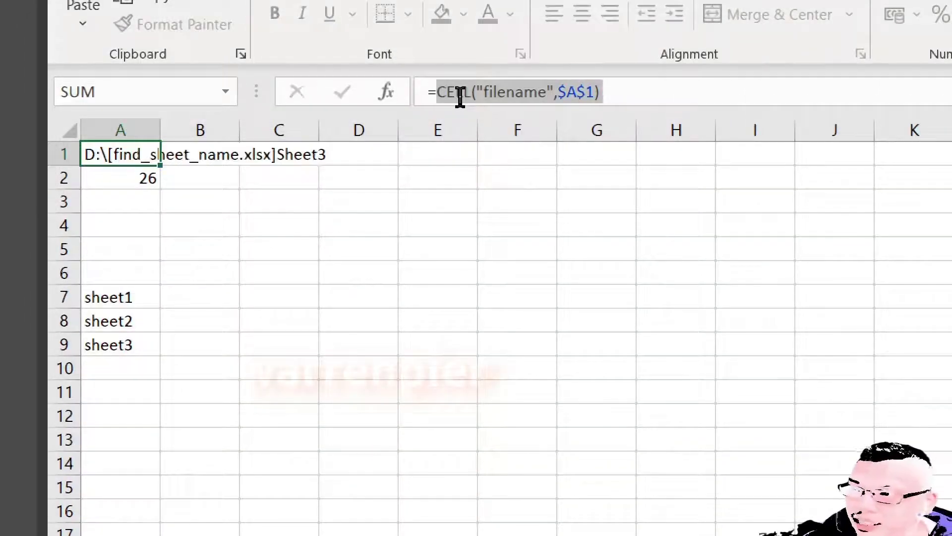
key(Return)
Step: Start a MID formula in cell A3 with the copied CELL("filename",$A$1) expression as text and 26 as the start number
key(Down)
text(=)
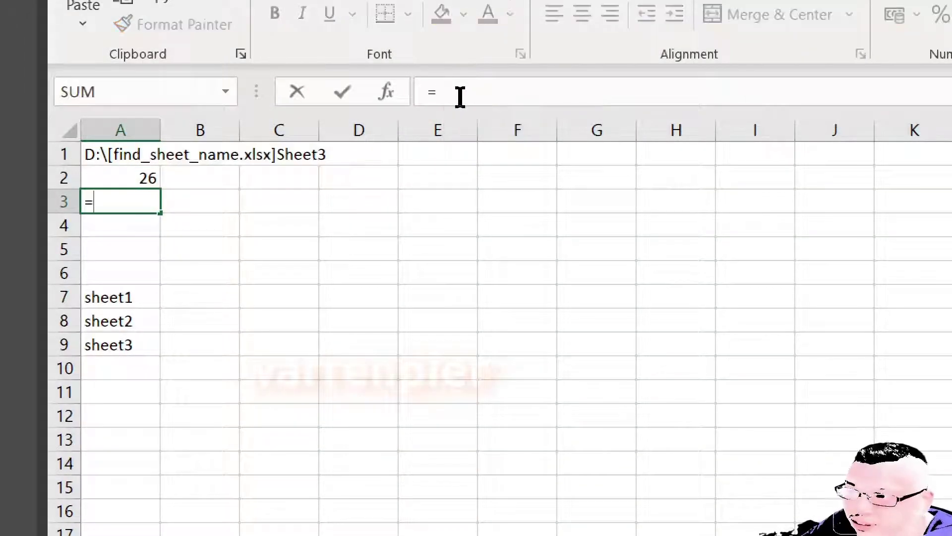
text(mid()
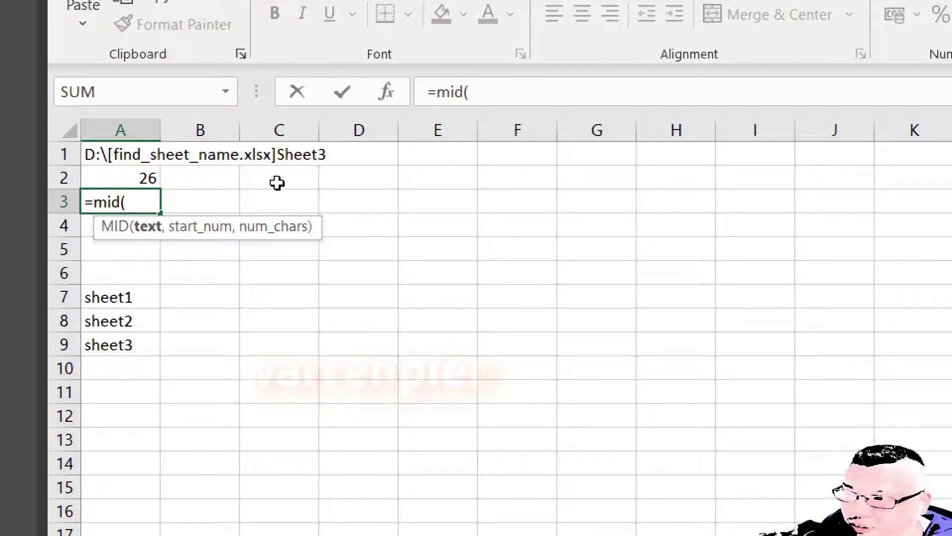
click(527, 88)
key(ctrl+v)
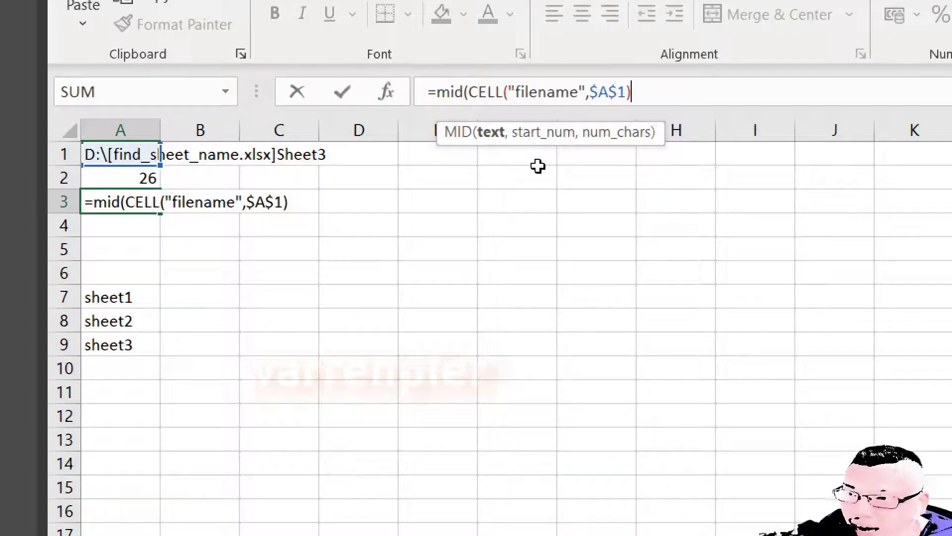
text(,26)
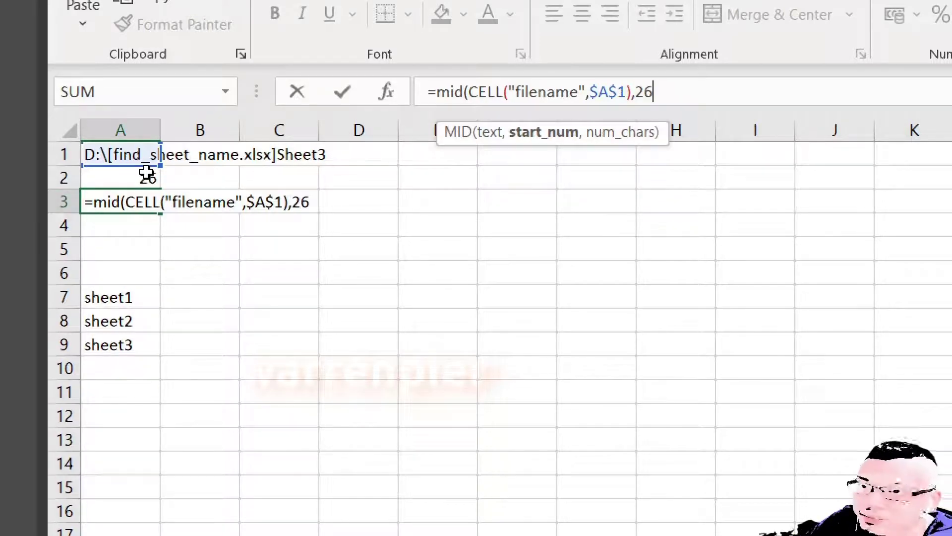
key(Return)
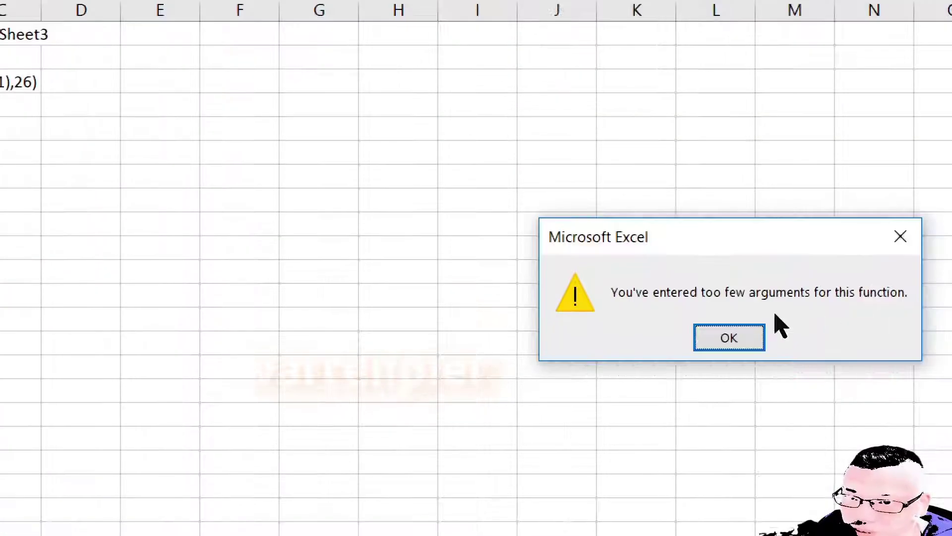
click(725, 338)
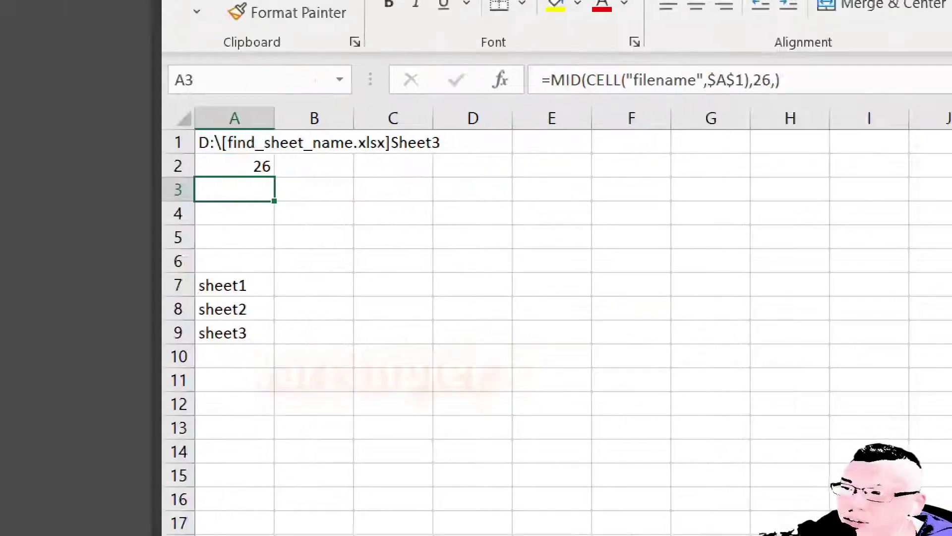
Step: Set the number of characters to 31 so the formula in A3 reads =MID(CELL("filename",$A$1),26,31)
click(602, 93)
key(Left)
text(31)
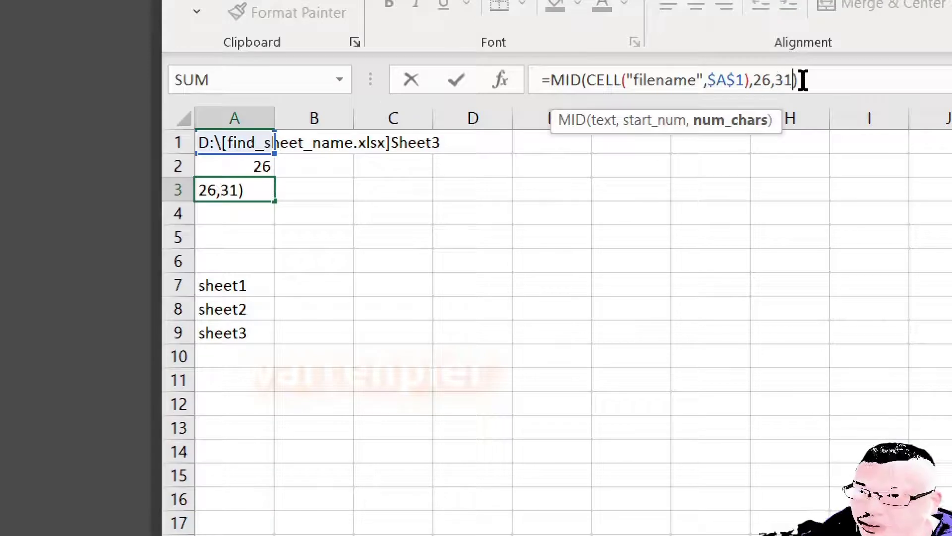
key(Return)
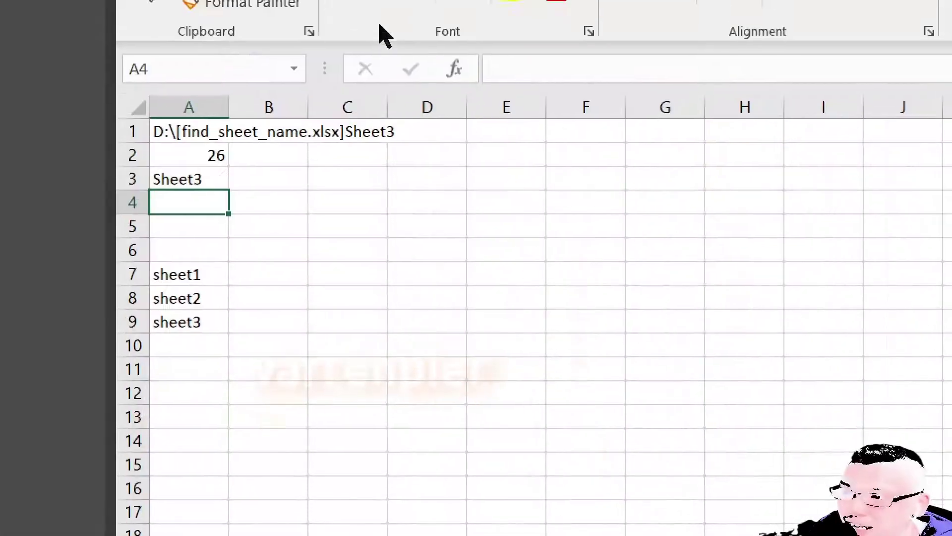
key(Up)
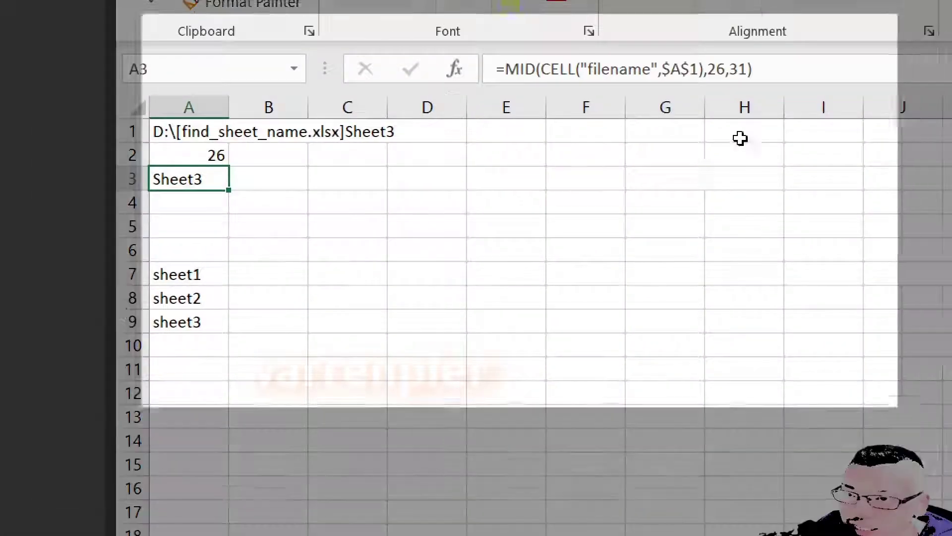
click(769, 66)
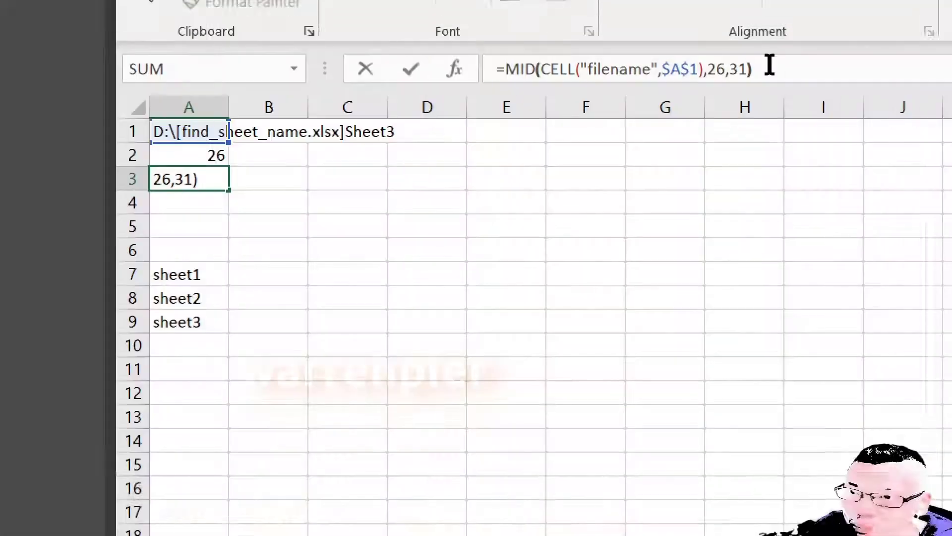
key(Left)
key(Left)
key(Left)
key(Left)
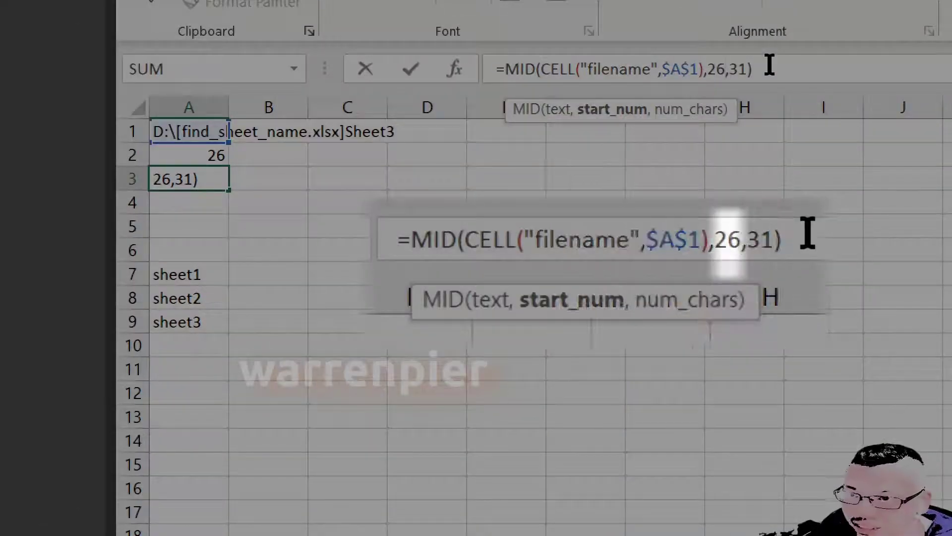
key(shift+Left)
key(shift+Left)
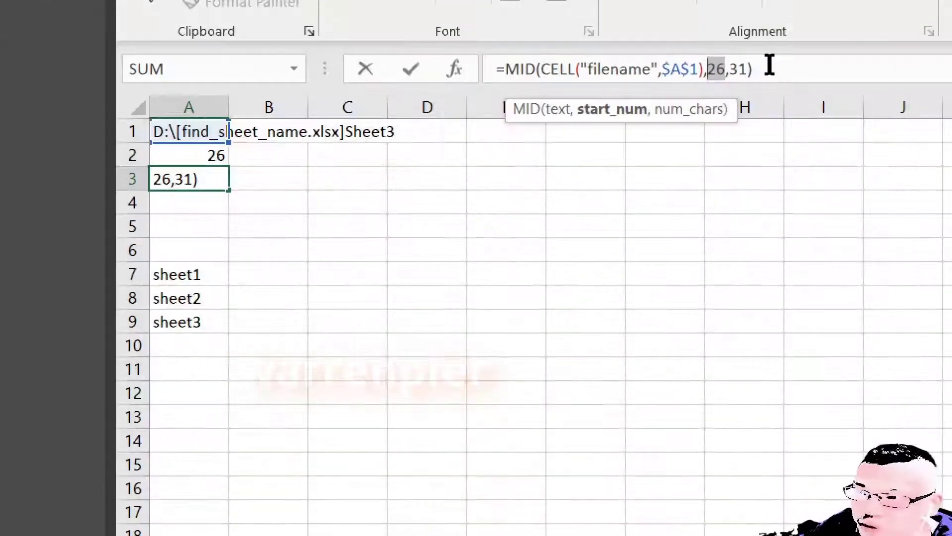
key(Escape)
Step: Copy the expression FIND("]",CELL("filename",$A$1))+1, without the equals sign, from the formula in A2
key(Up)
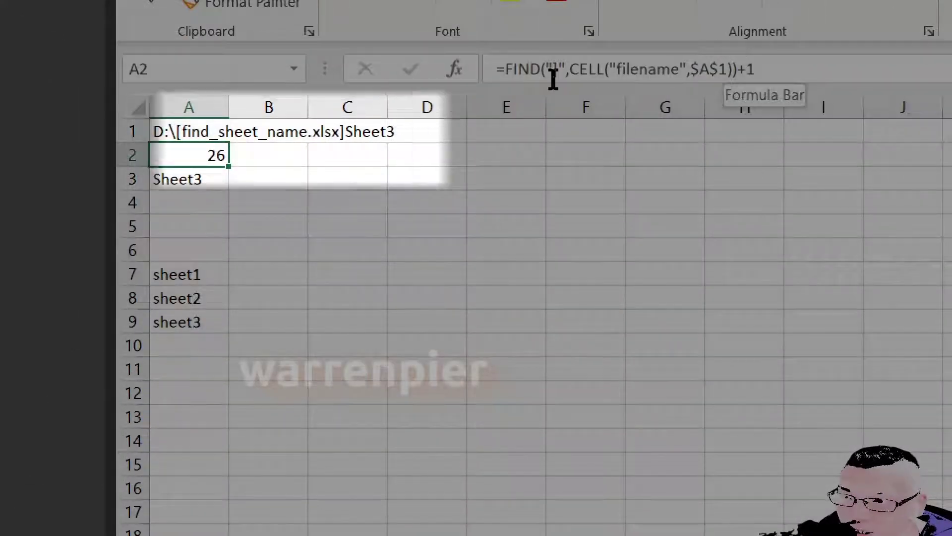
click(518, 69)
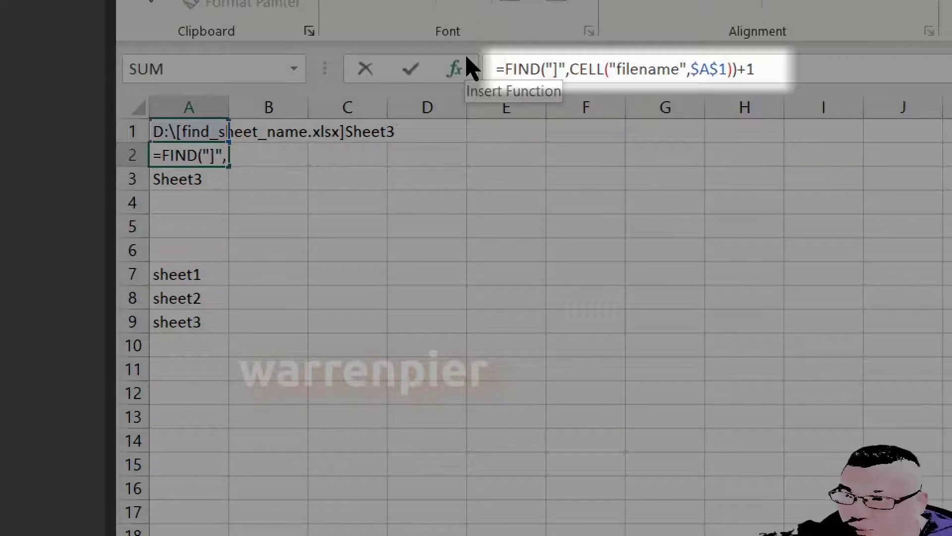
key(shift+End)
key(ctrl+c)
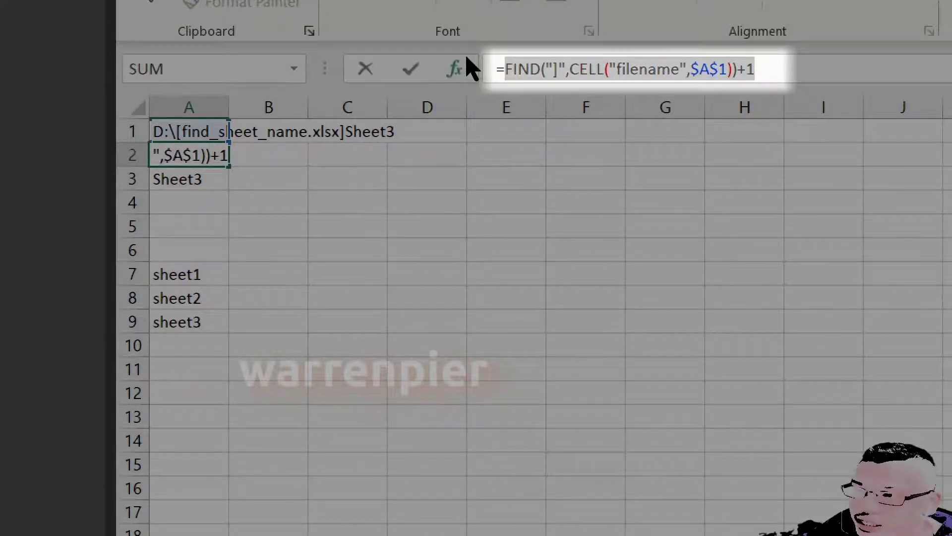
key(Escape)
Step: Replace the start number 26 in cell A3's MID formula with the copied FIND("]",CELL("filename",$A$1))+1 expression
click(281, 175)
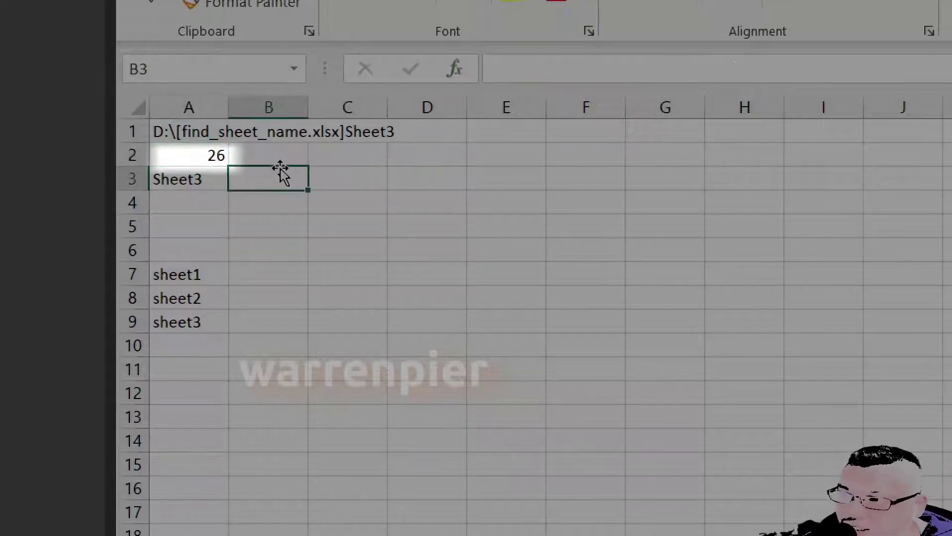
key(Left)
click(715, 72)
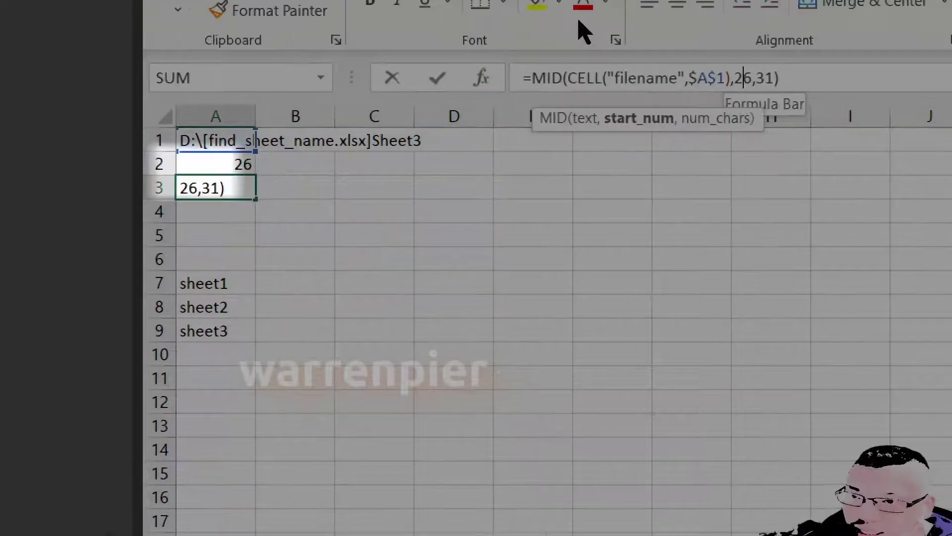
key(Right)
key(shift+Left)
key(shift+Left)
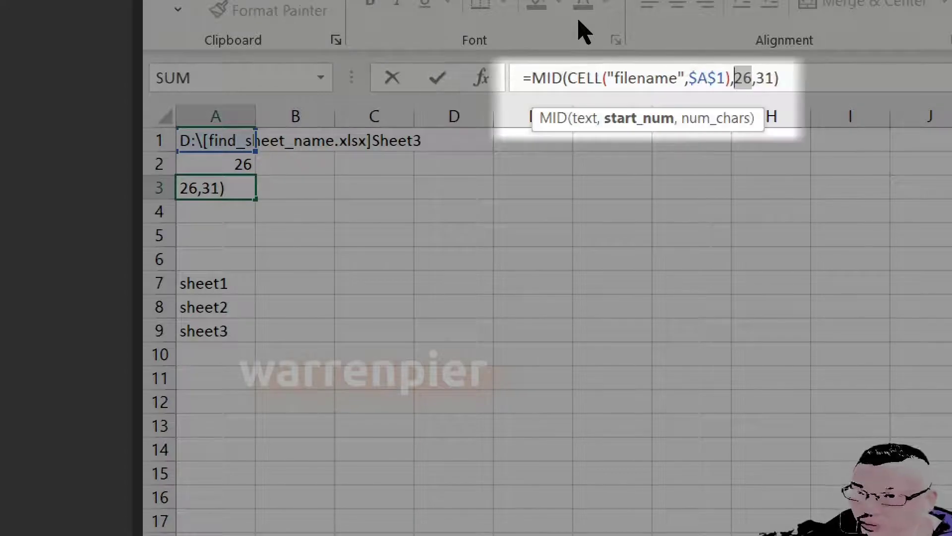
key(ctrl+v)
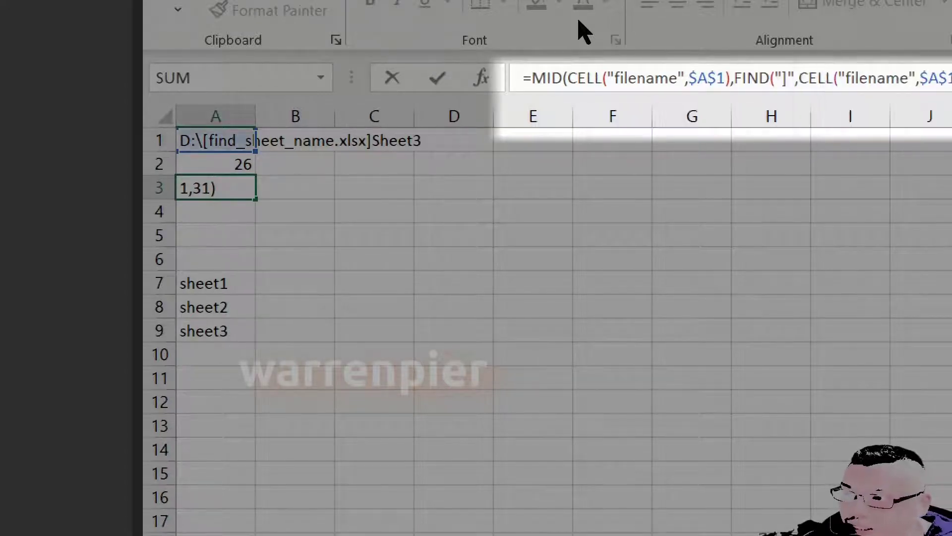
key(Return)
key(Return)
Step: Copy the two helper formulas in A1:A2 to B1:B2
key(Up)
key(Up)
key(Up)
key(Up)
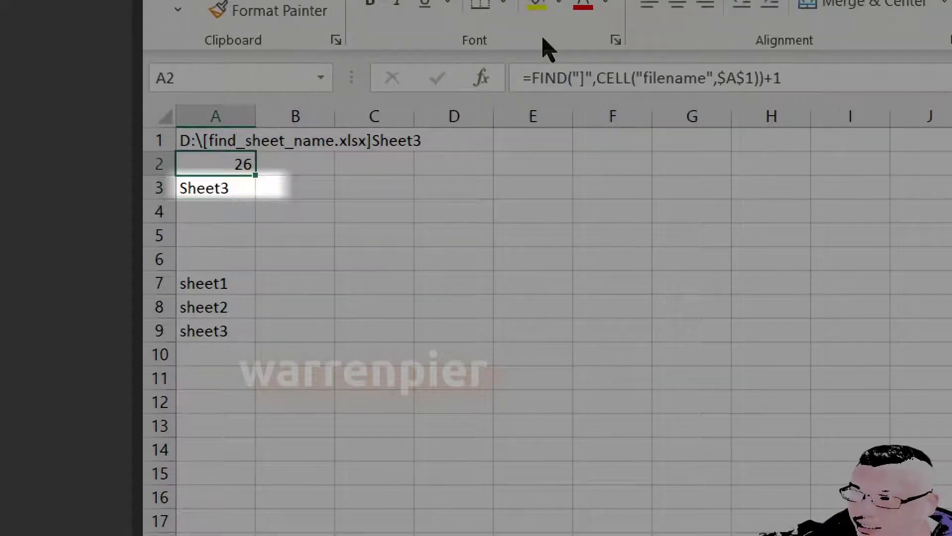
key(shift+Down)
key(ctrl+c)
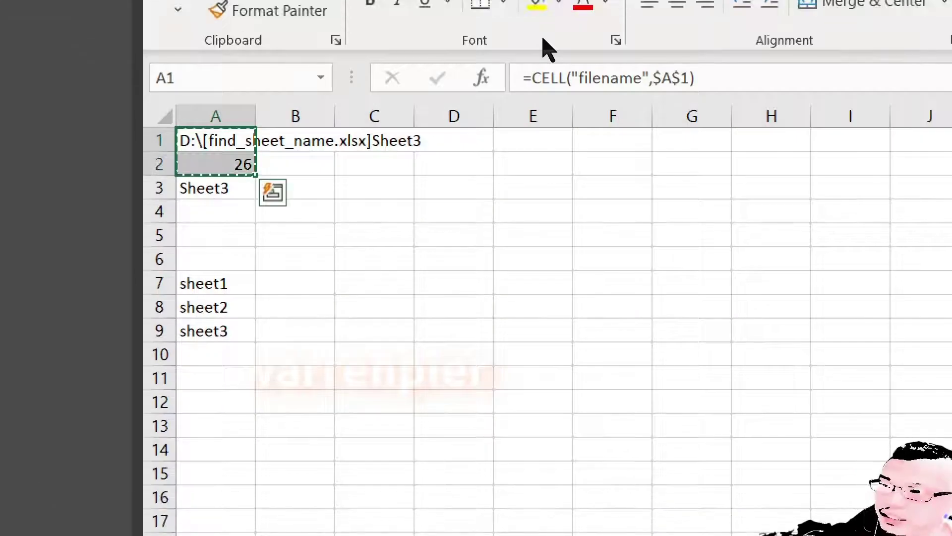
key(Right)
key(ctrl+v)
key(Escape)
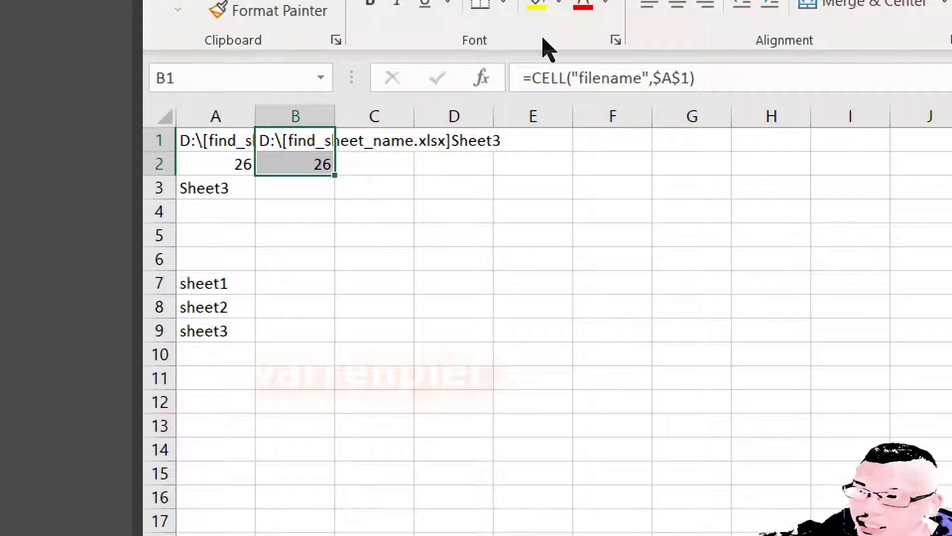
Step: Clear the original helper formulas from A1:A2 and select cell A3
key(Left)
key(shift+Down)
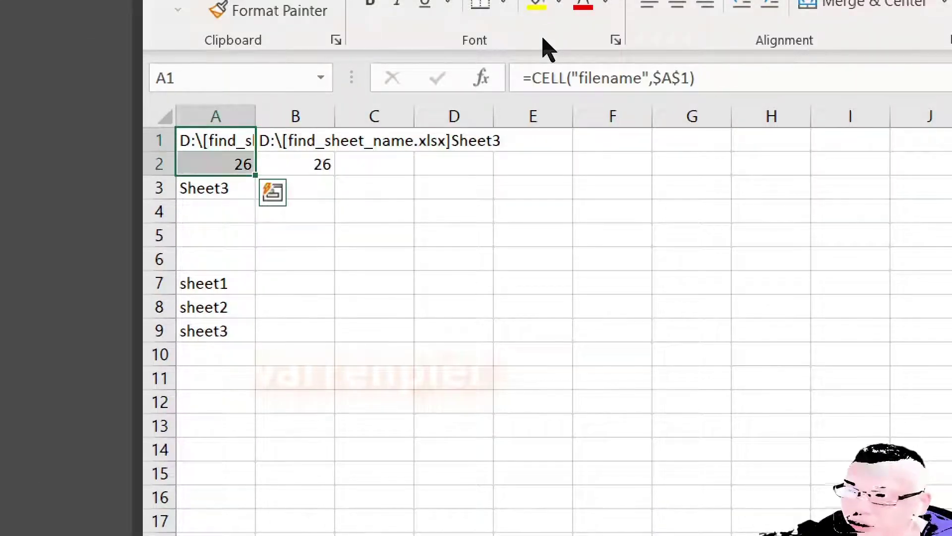
key(Delete)
key(Down)
click(235, 194)
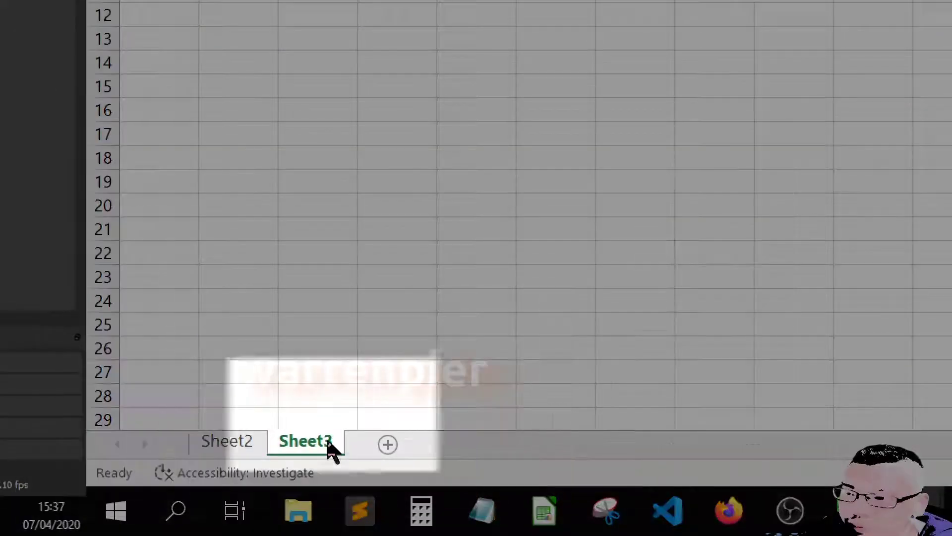
Step: Rename the worksheet Sheet3 as Sheet1
double_click(328, 440)
click(327, 439)
key(BackSpace)
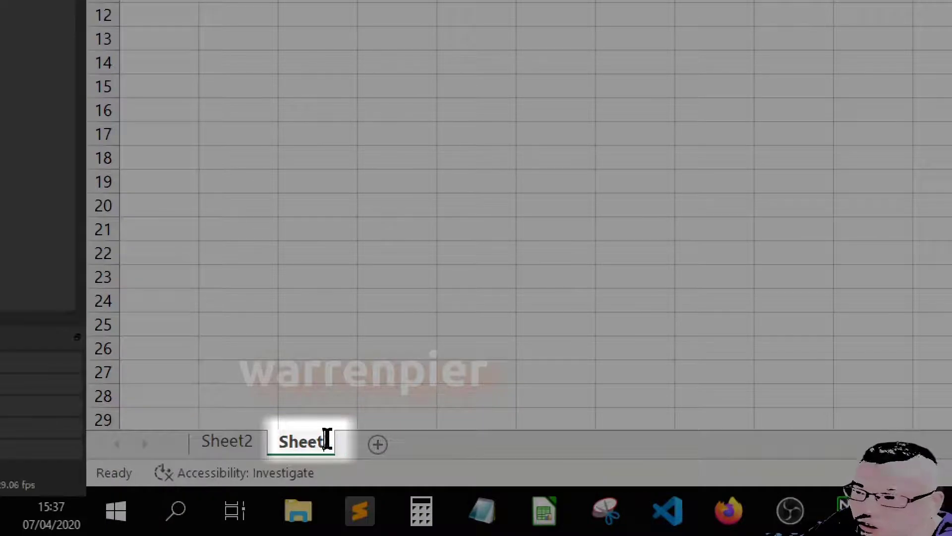
text(1)
key(Return)
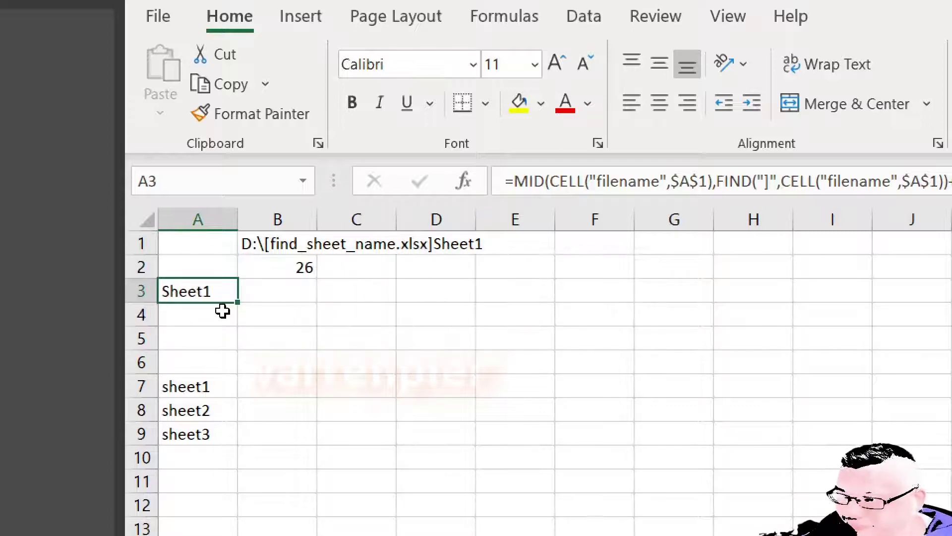
Step: Look through the sheet names listed in cells A7:A9, ending with cell A7 selected
key(Down)
key(Down)
key(Down)
key(Down)
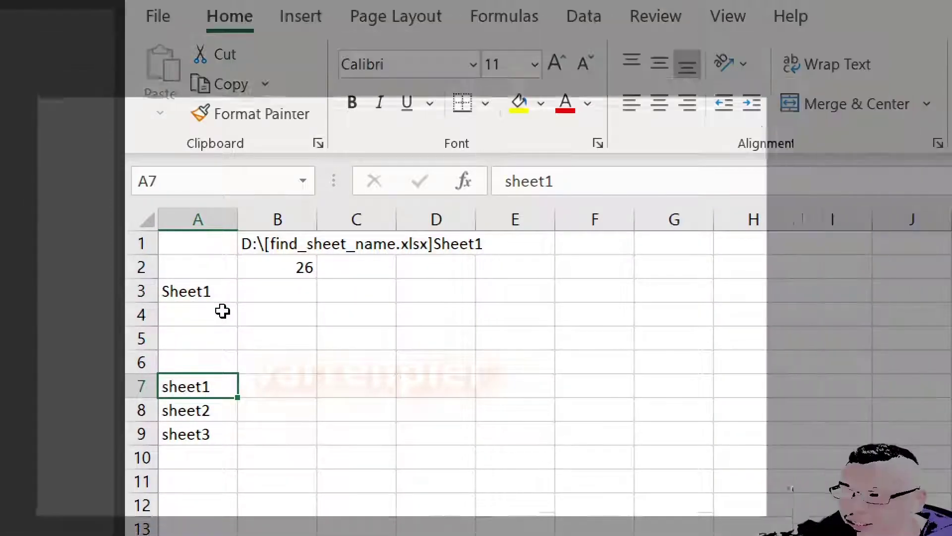
key(Down)
key(Down)
key(Down)
key(Up)
key(Up)
key(Up)
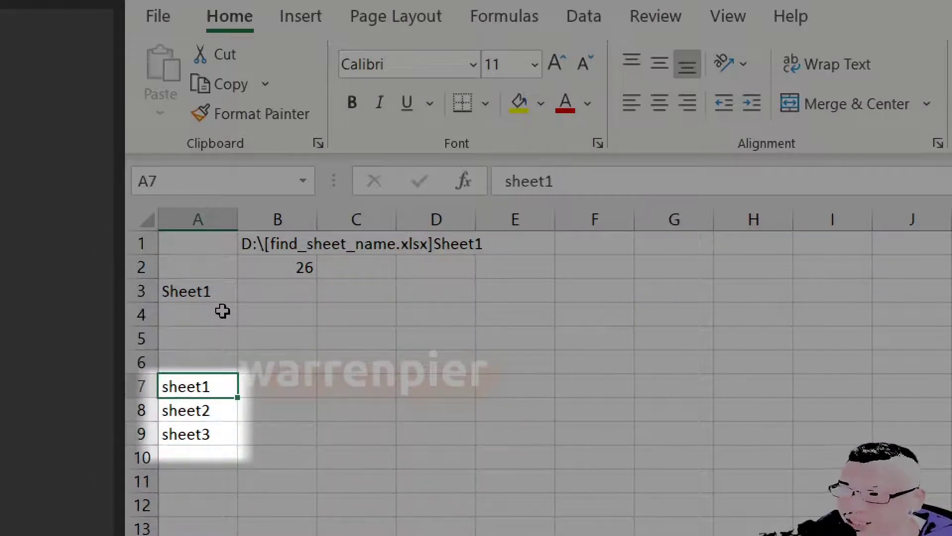
key(Up)
key(Down)
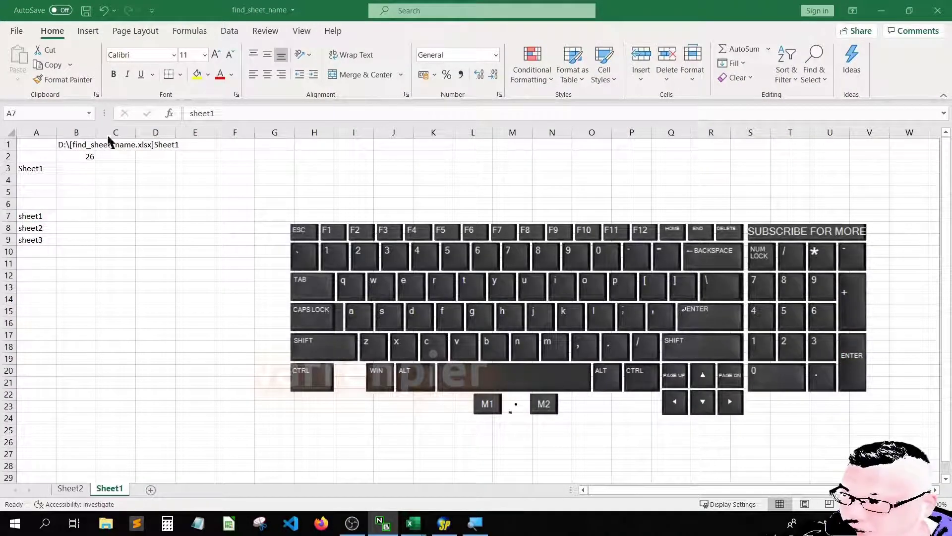
Step: Open the Conditional Formatting Rules Manager for cell A7
click(64, 188)
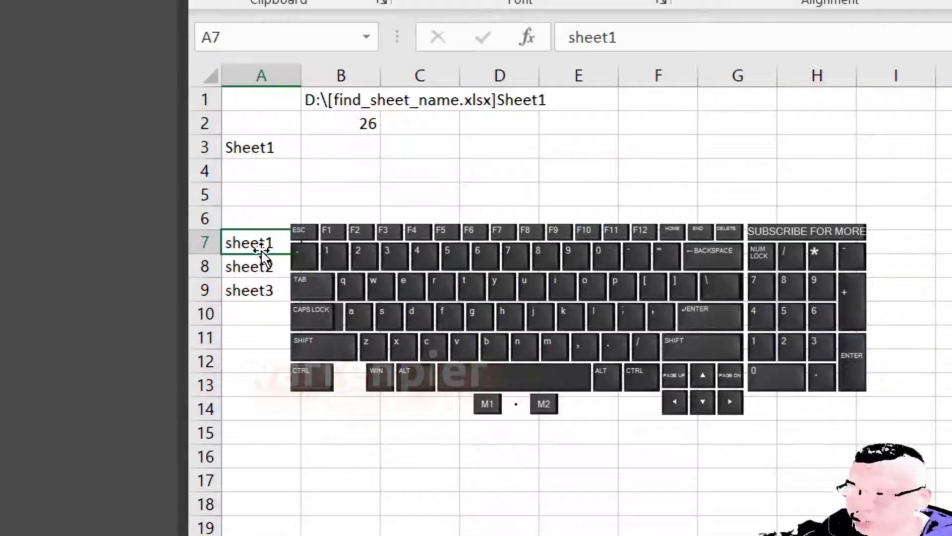
key(super+minus)
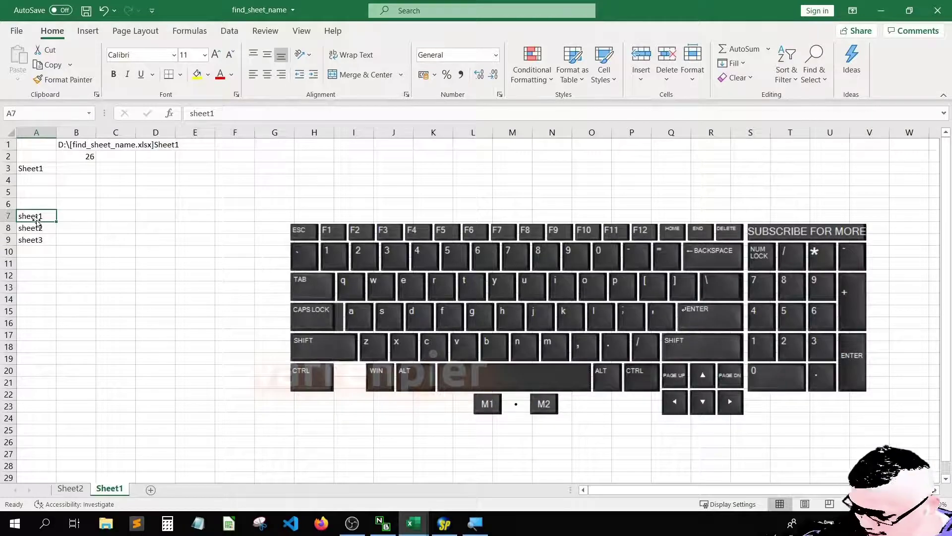
key(alt)
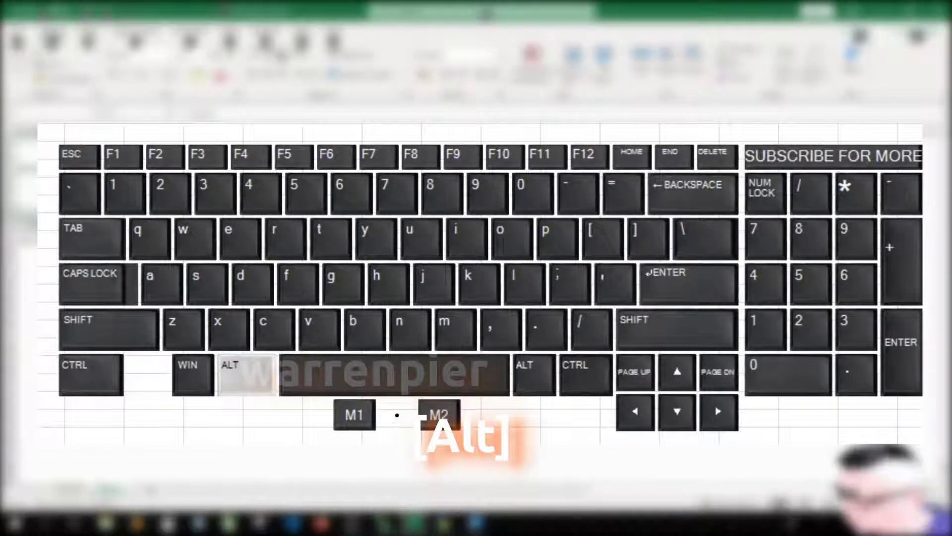
key(o)
key(d)
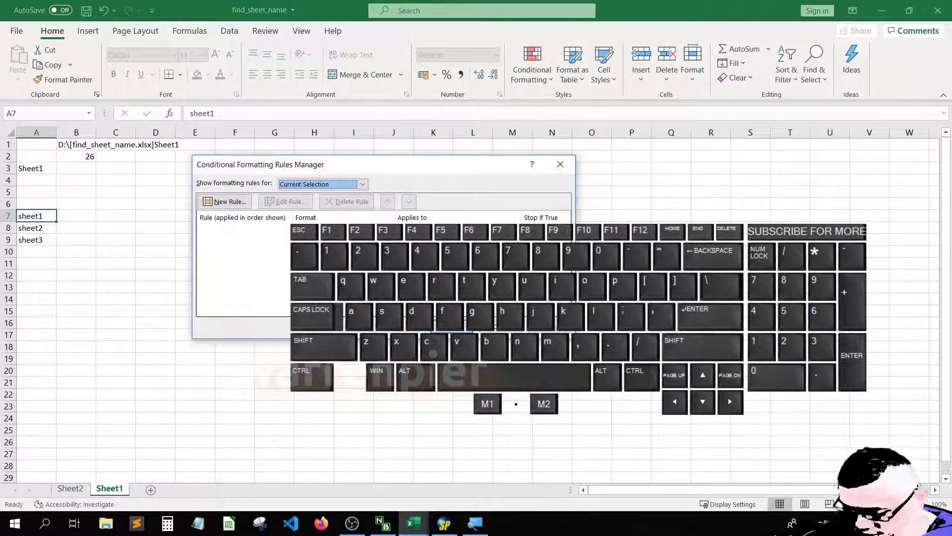
click(501, 326)
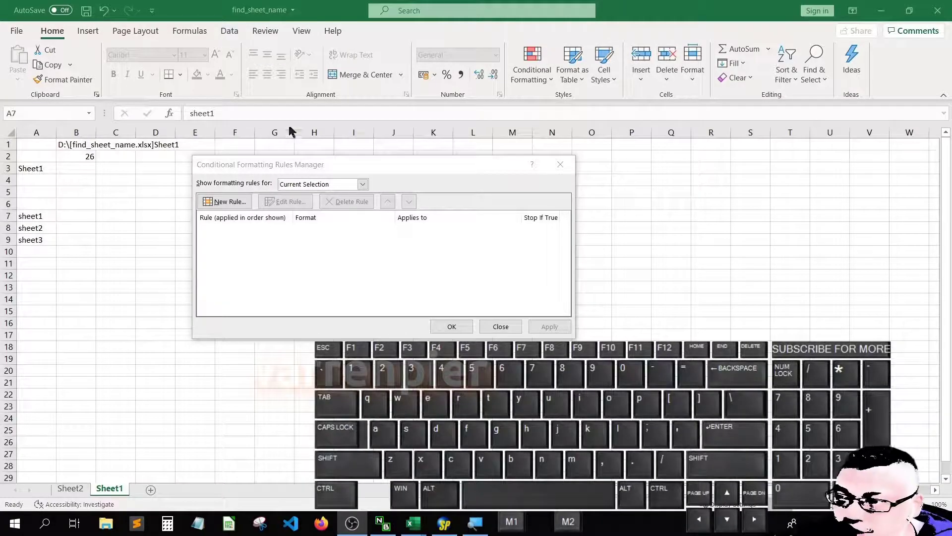
click(391, 168)
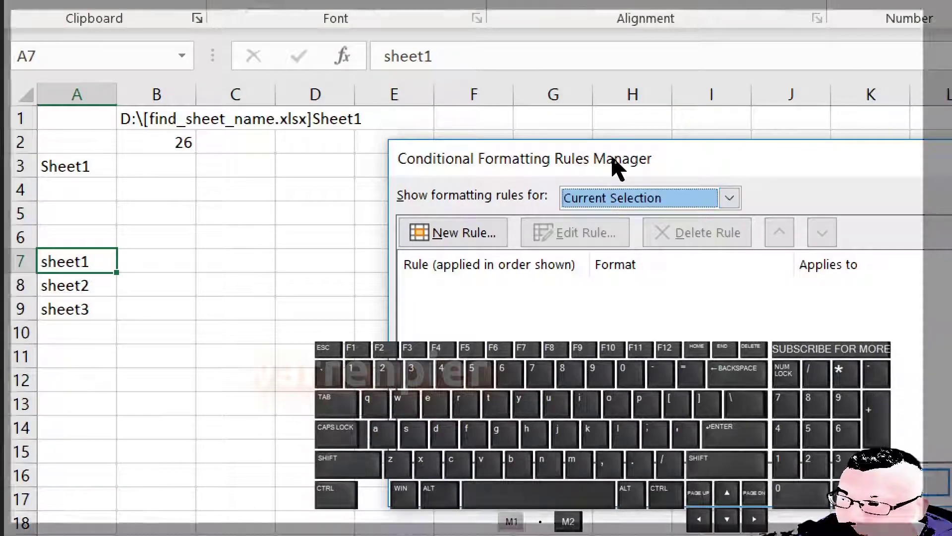
Step: Start a new formatting rule of the type "Use a formula to determine which cells to format"
drag(612, 168, 445, 162)
click(292, 233)
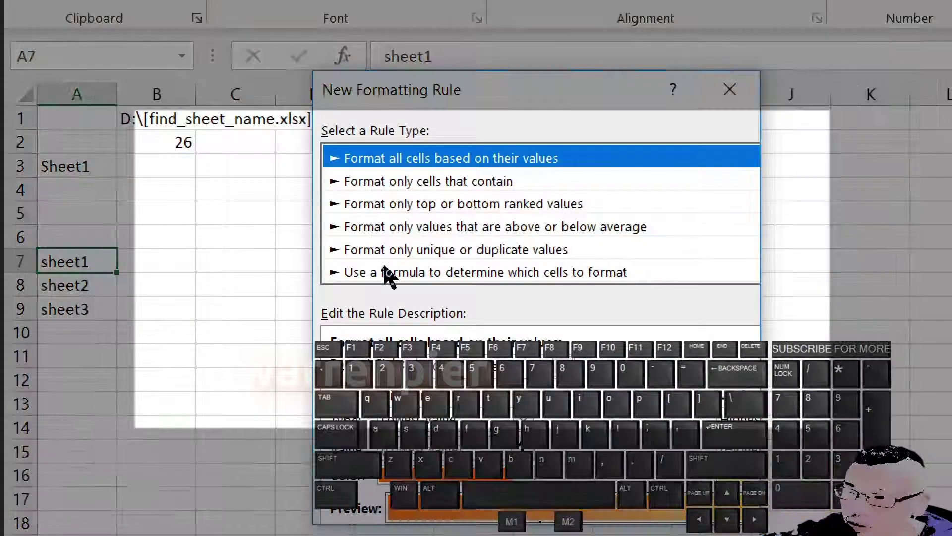
click(392, 273)
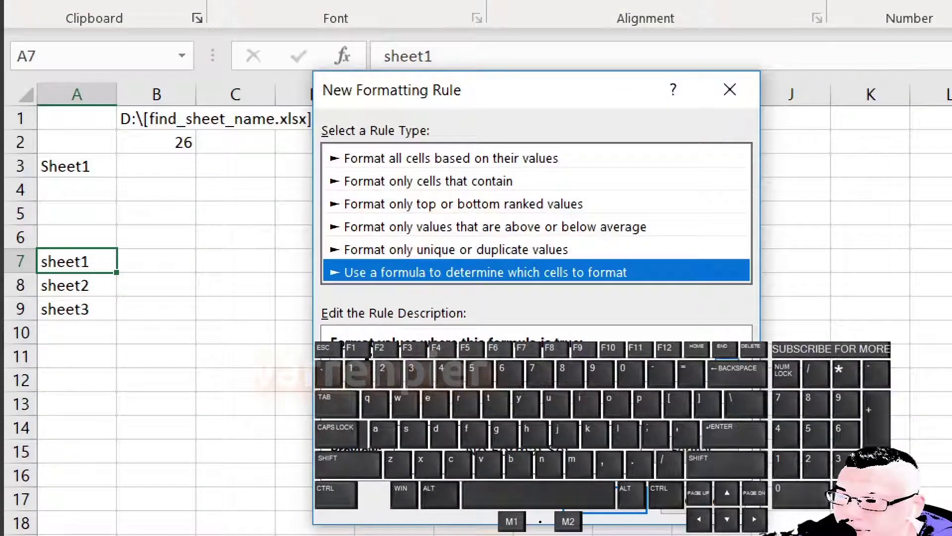
click(368, 365)
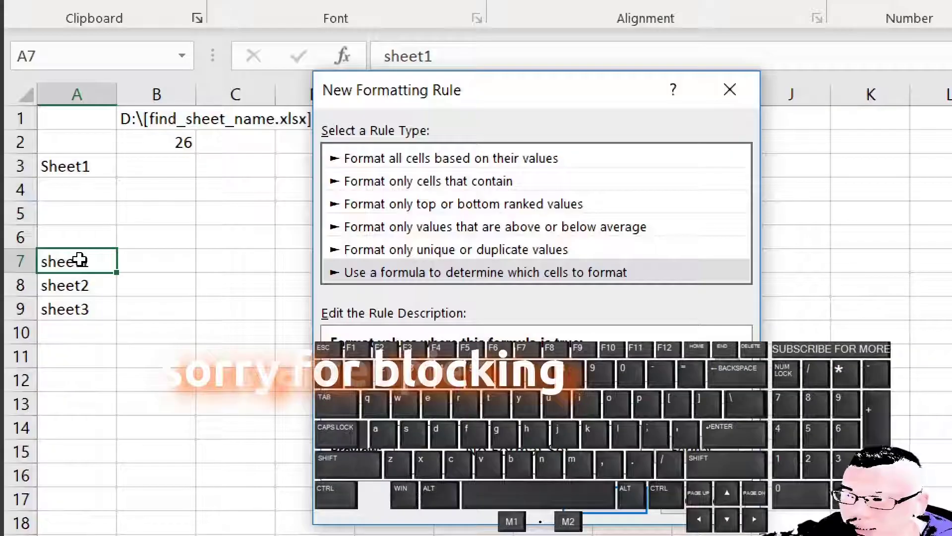
Step: Reference cell A7 in the rule formula and make the reference fully relative, as =A7
click(75, 259)
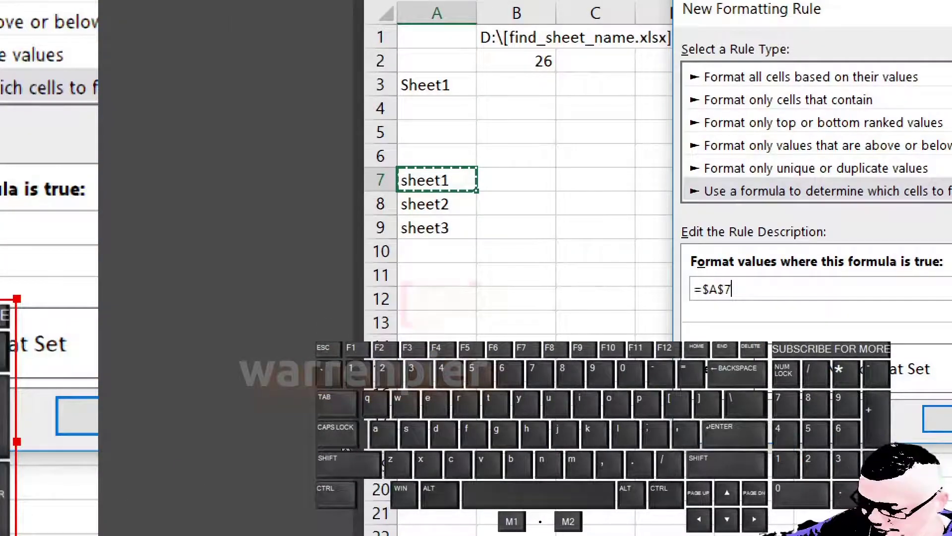
key(F4)
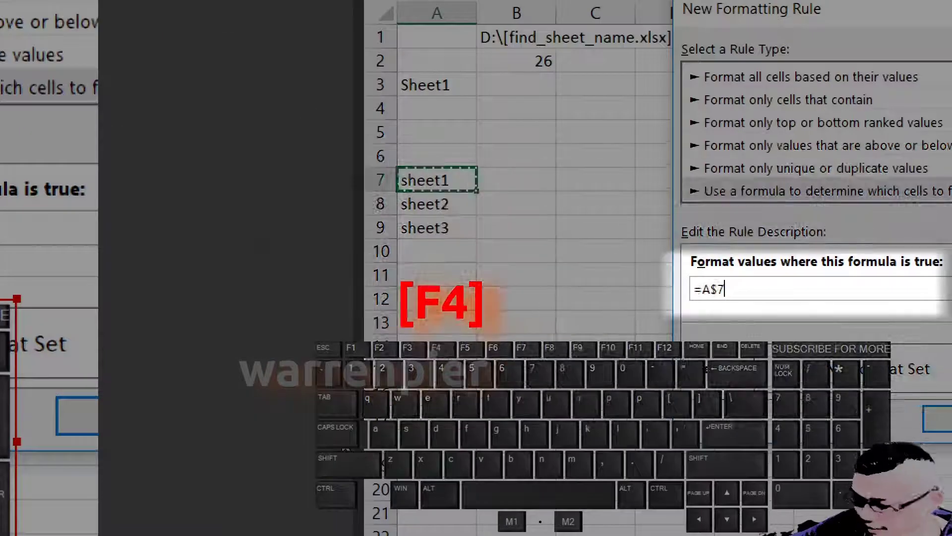
key(F4)
key(F4)
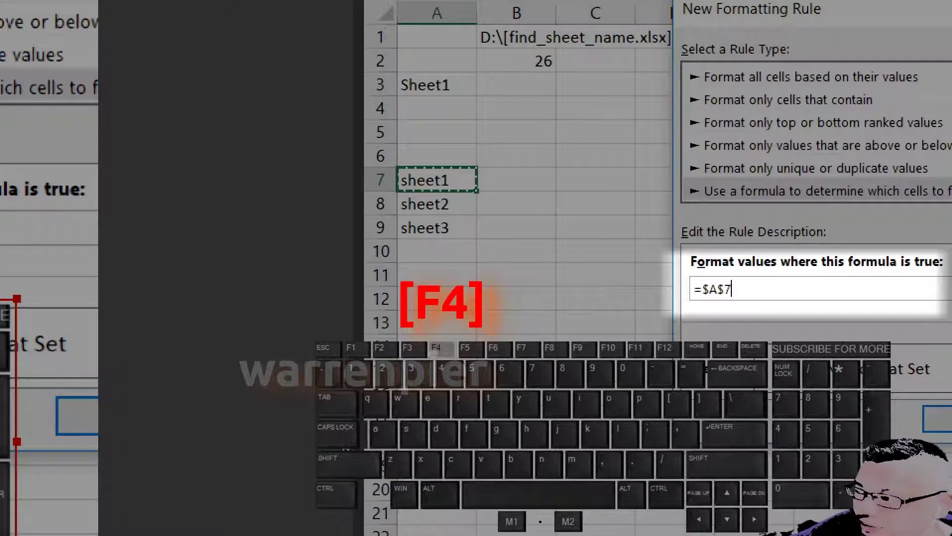
key(F4)
key(F4)
key(F4)
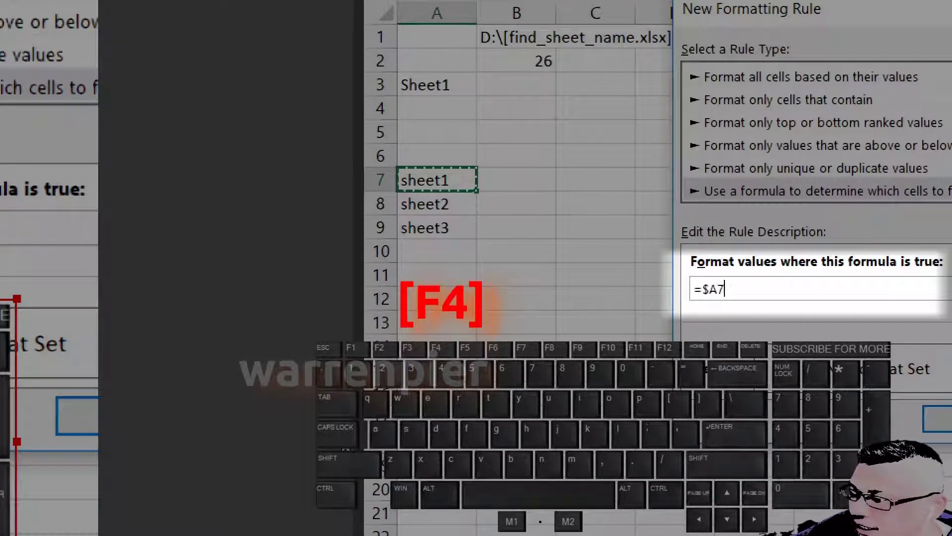
key(F4)
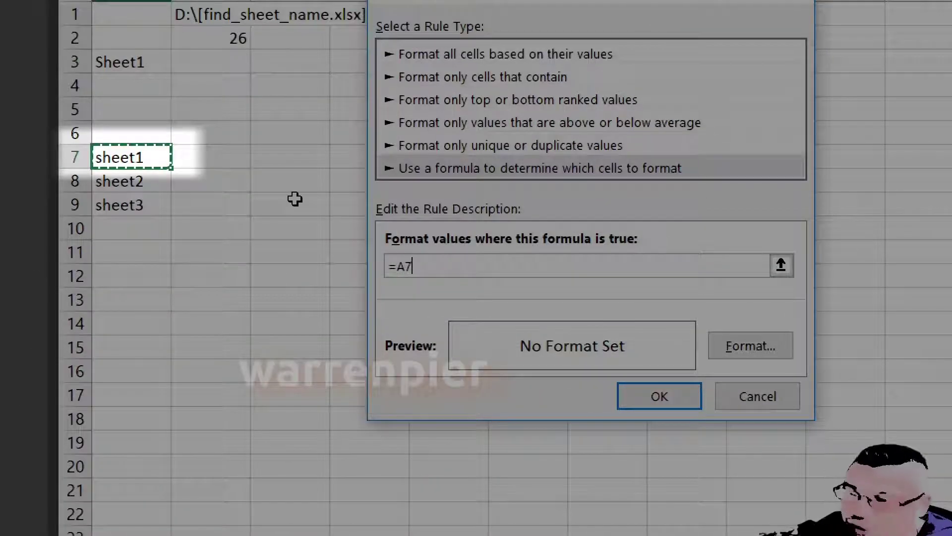
Step: Complete the rule formula as =A7=$A$3, comparing the listed name with the absolute reference to cell A3
text(=)
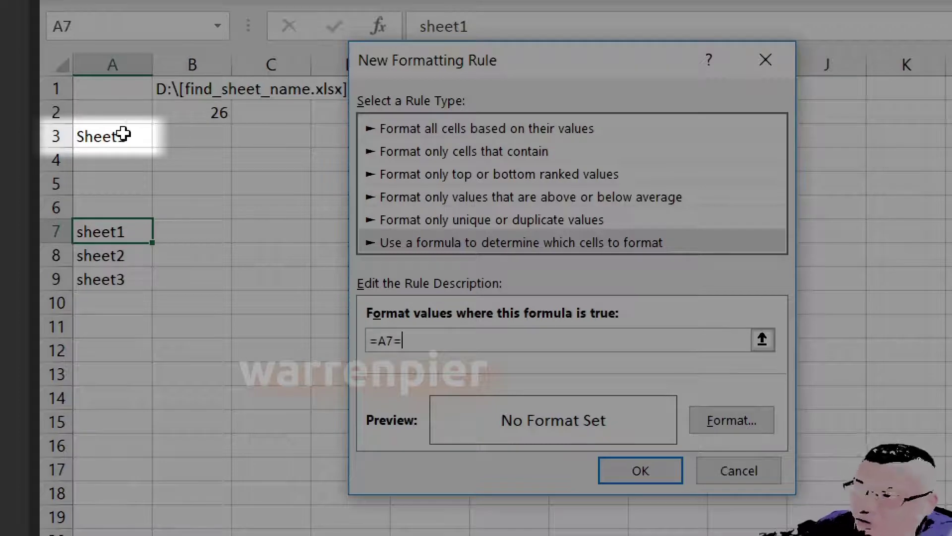
click(122, 135)
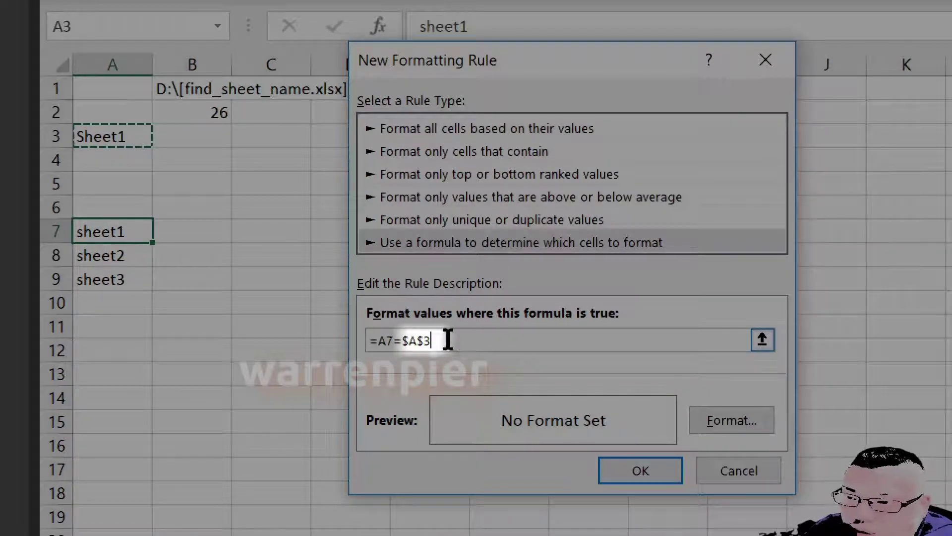
click(412, 340)
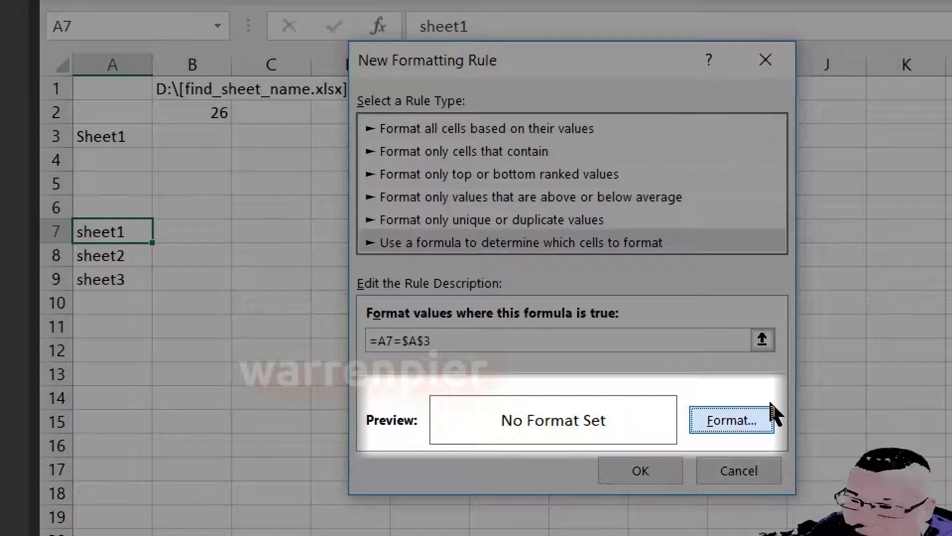
Step: Format matching cells with a purple font and a white background fill, and confirm the new rule
click(744, 412)
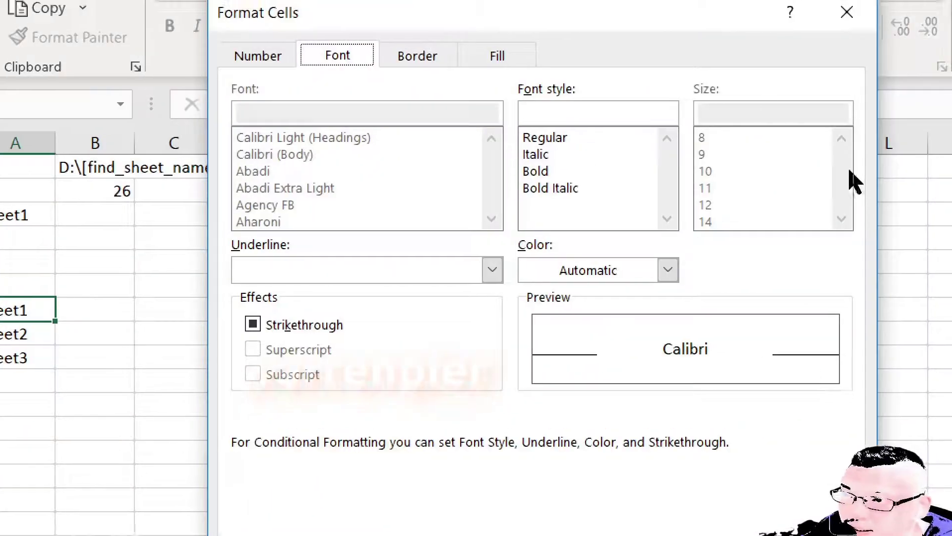
click(614, 274)
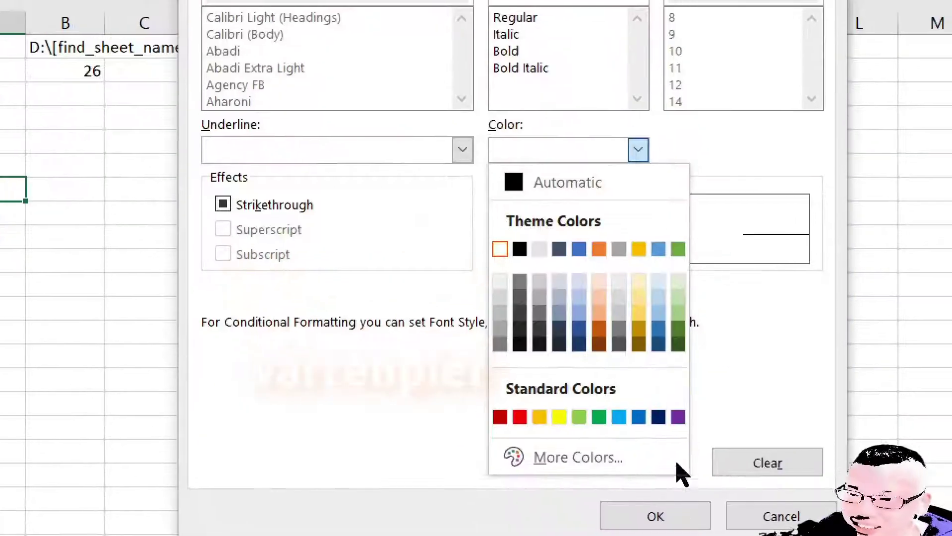
click(708, 534)
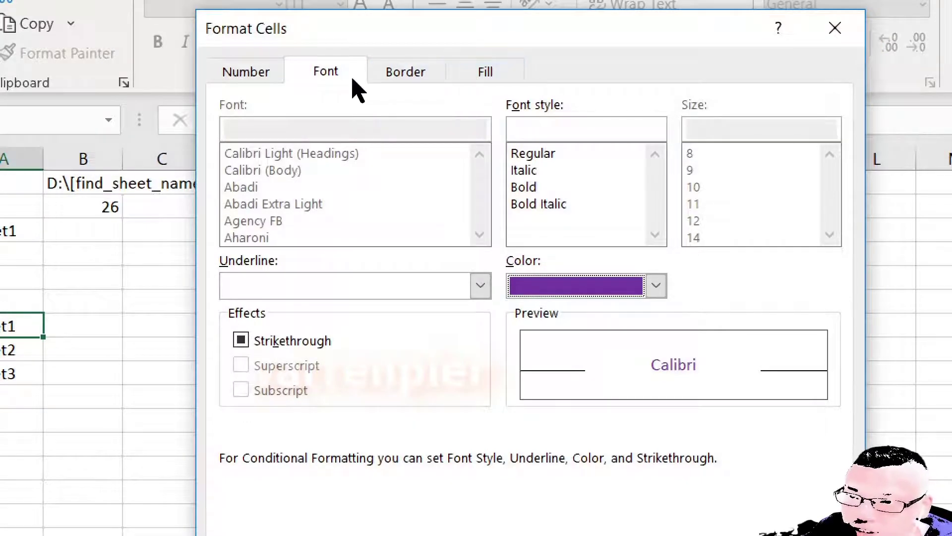
click(477, 88)
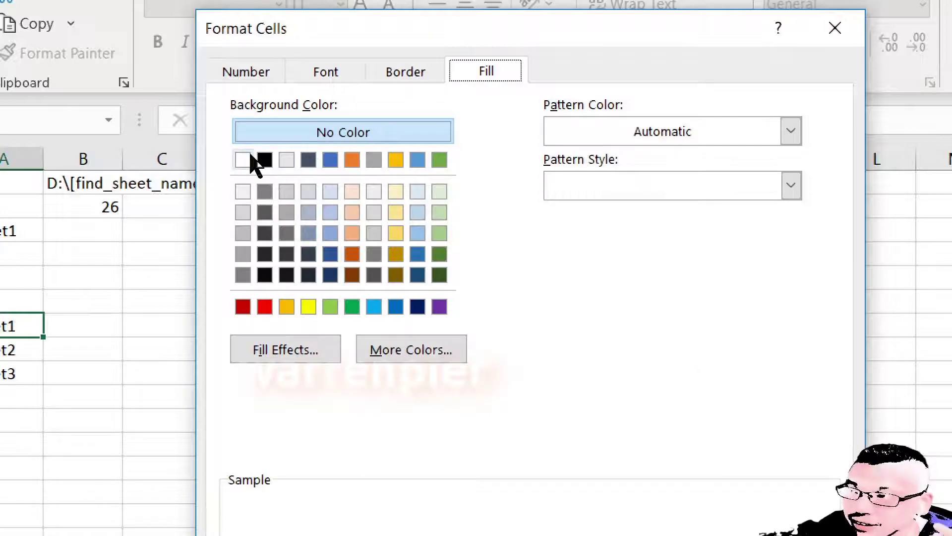
click(247, 161)
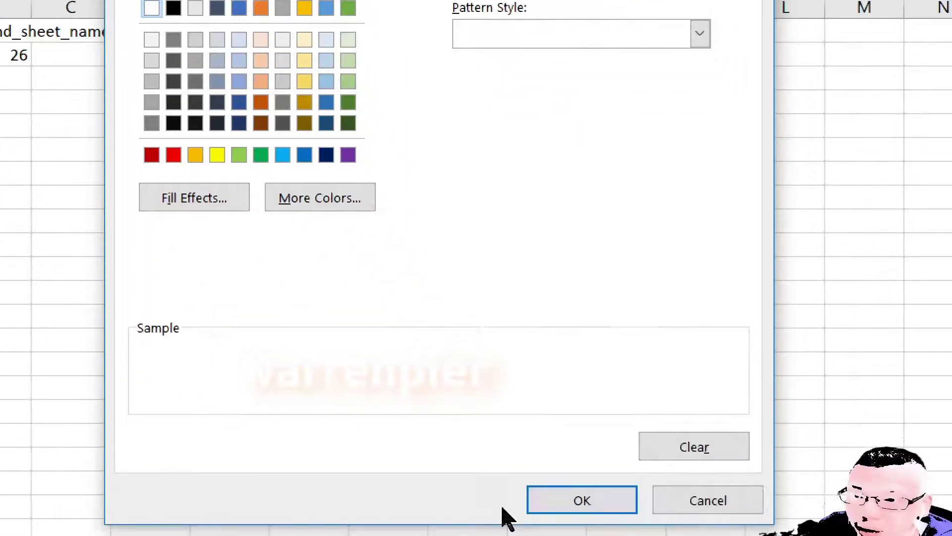
click(541, 503)
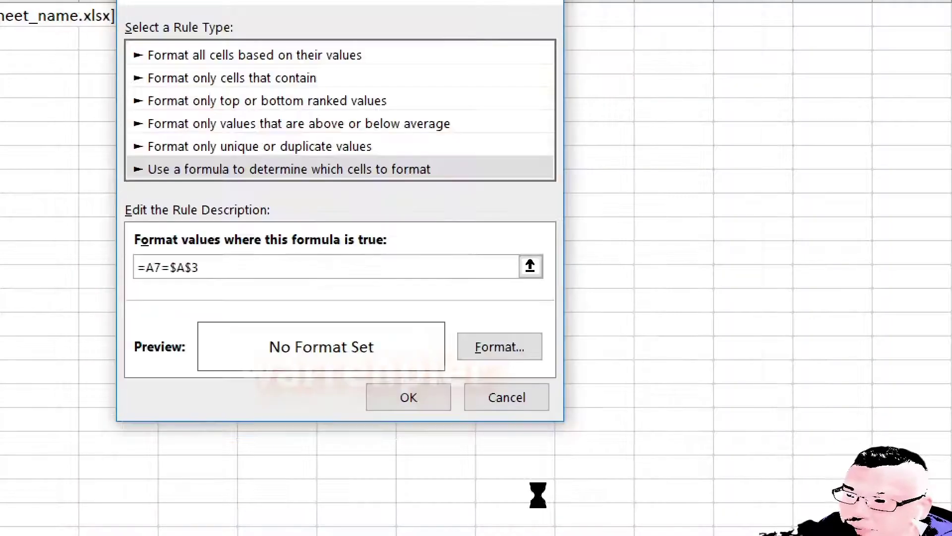
click(410, 397)
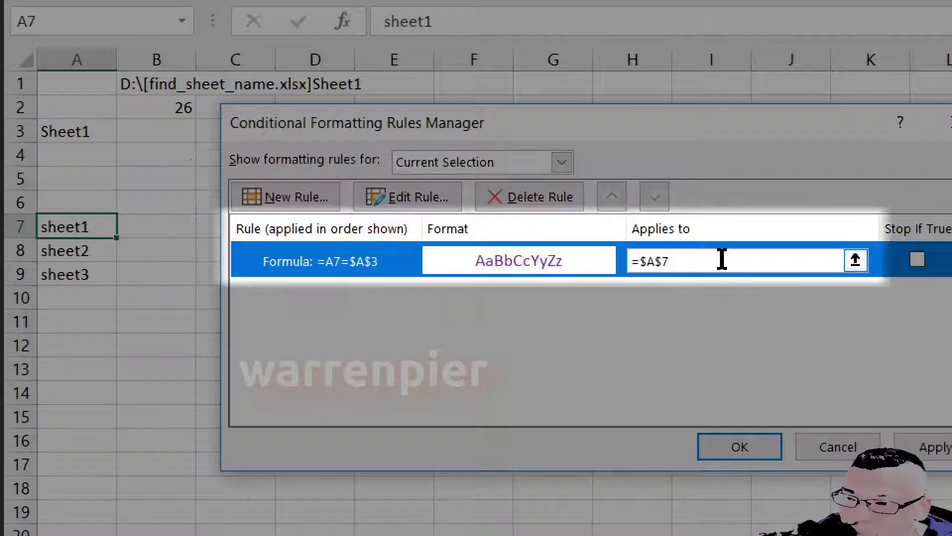
Step: Extend the rule's applied range to =$A$7:$A$9, apply it and close the rules manager
click(722, 259)
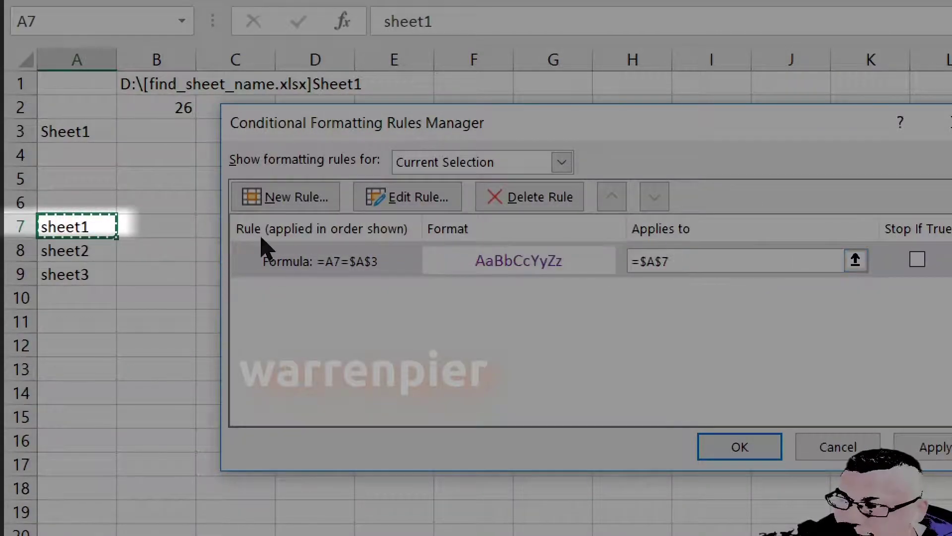
drag(89, 221, 95, 280)
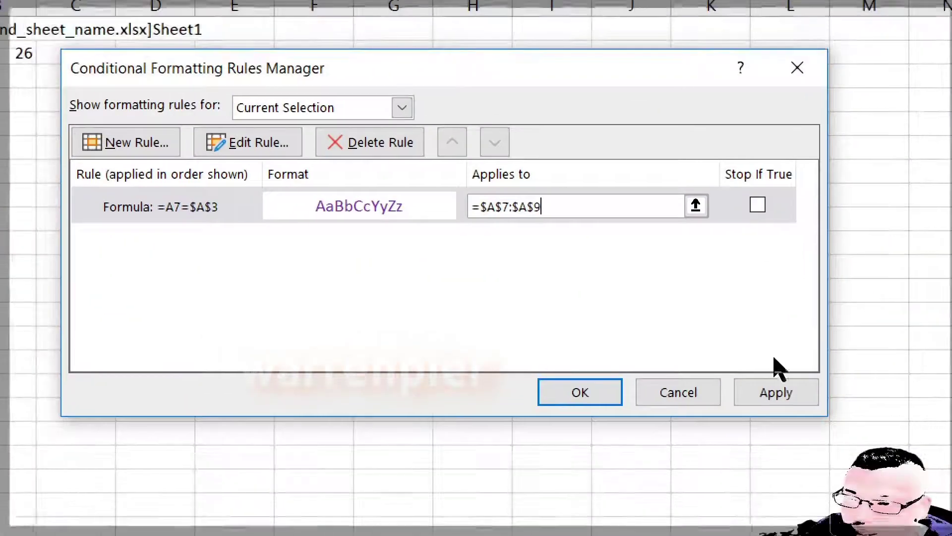
click(766, 393)
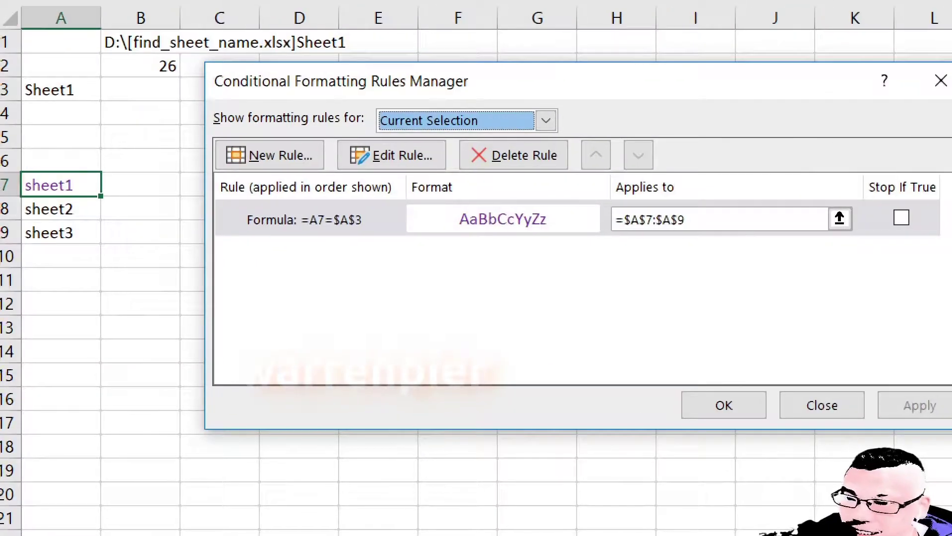
click(748, 404)
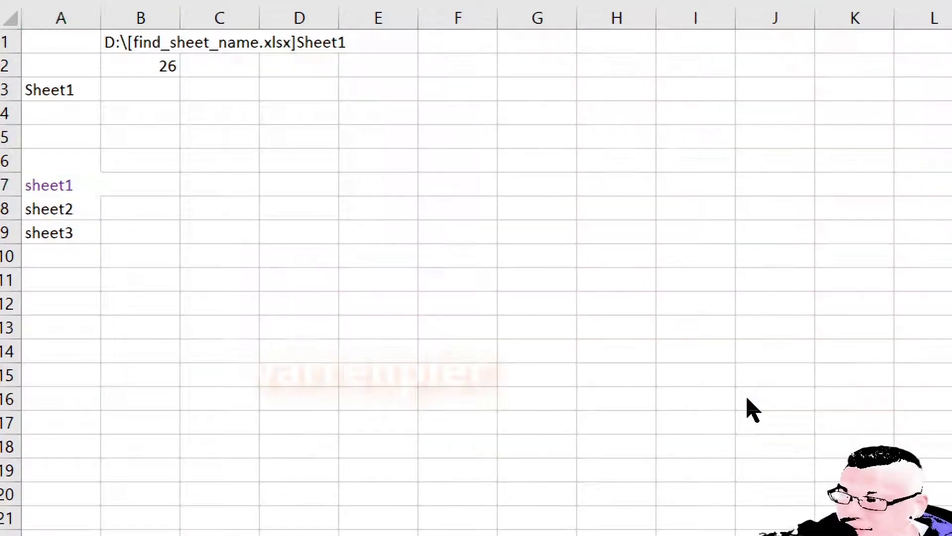
Step: Select cell A3 and rename the worksheet Sheet1 as Sheet3 to test the conditional formatting
click(98, 185)
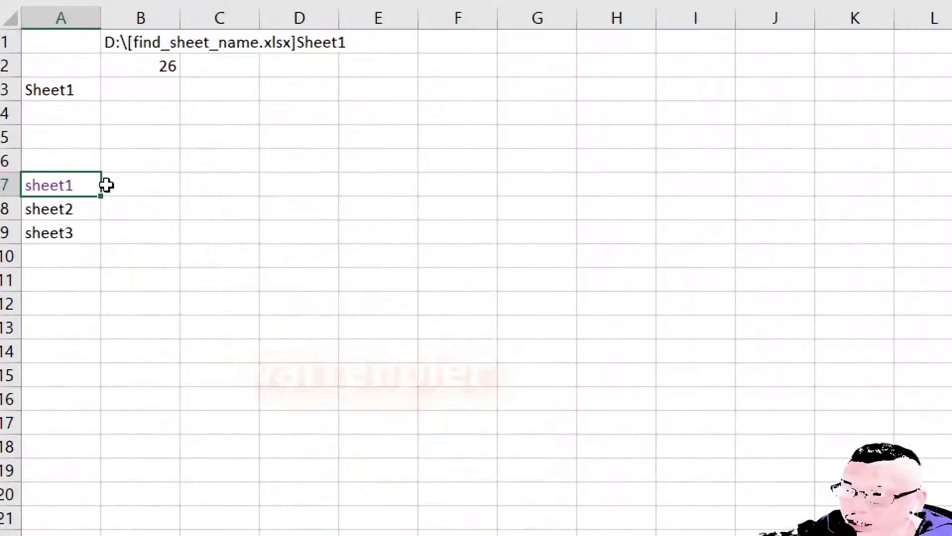
key(Up)
key(Up)
key(Up)
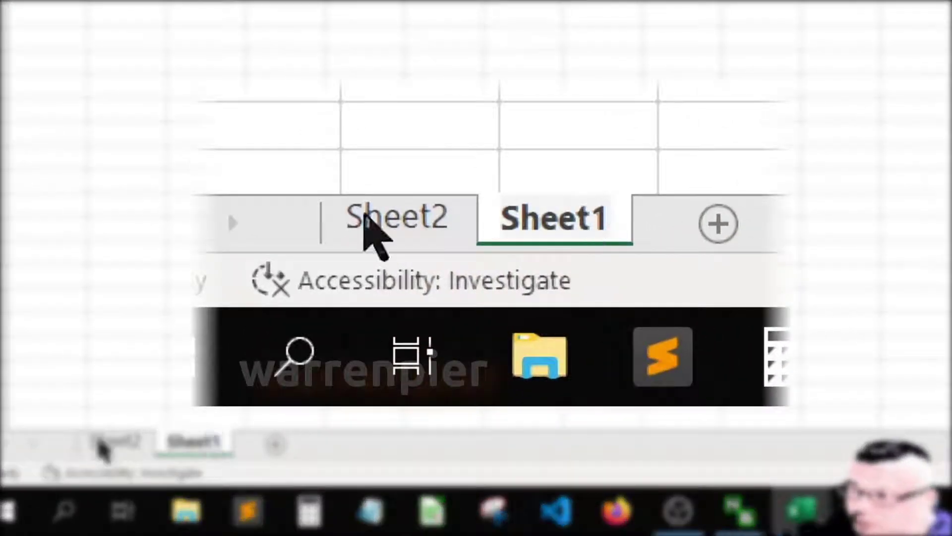
key(End)
key(BackSpace)
text(3)
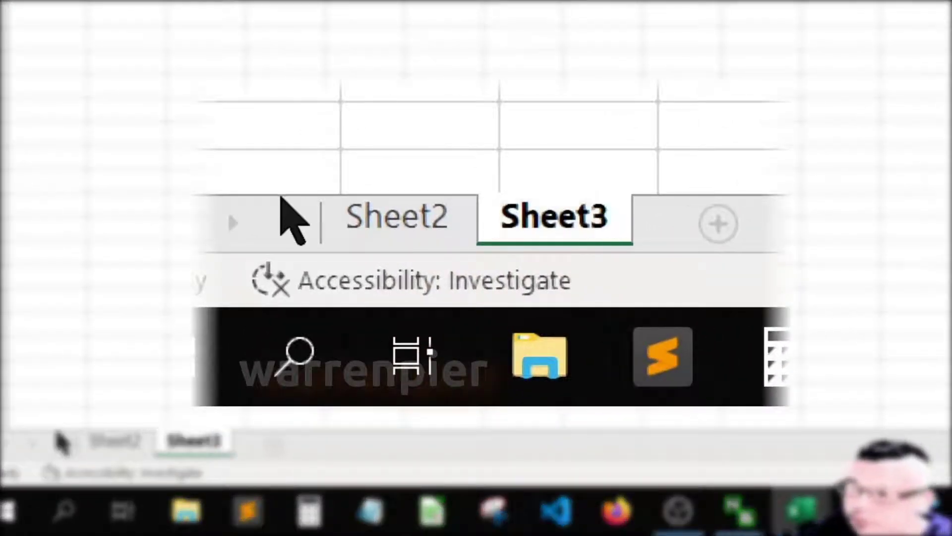
key(Return)
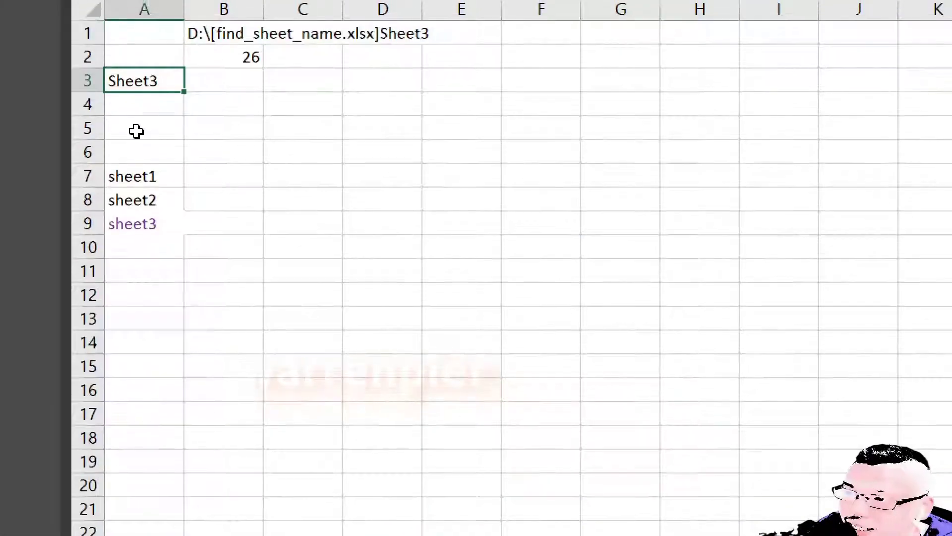
Step: Select cell A7 in the sheet name list and start a new conditional formatting rule that uses a formula to determine which cells to format
click(128, 221)
key(Up)
key(Up)
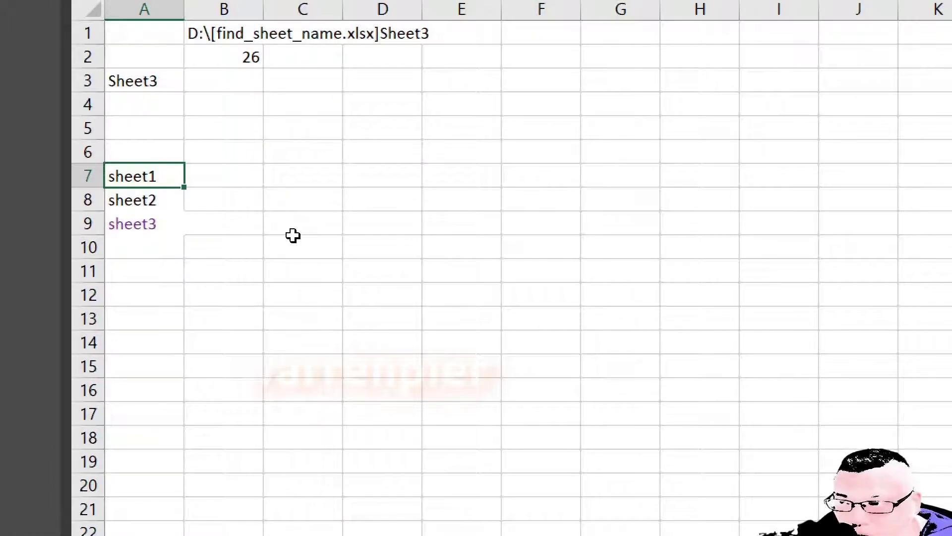
key(shift+Down)
key(shift+Down)
key(Up)
key(Down)
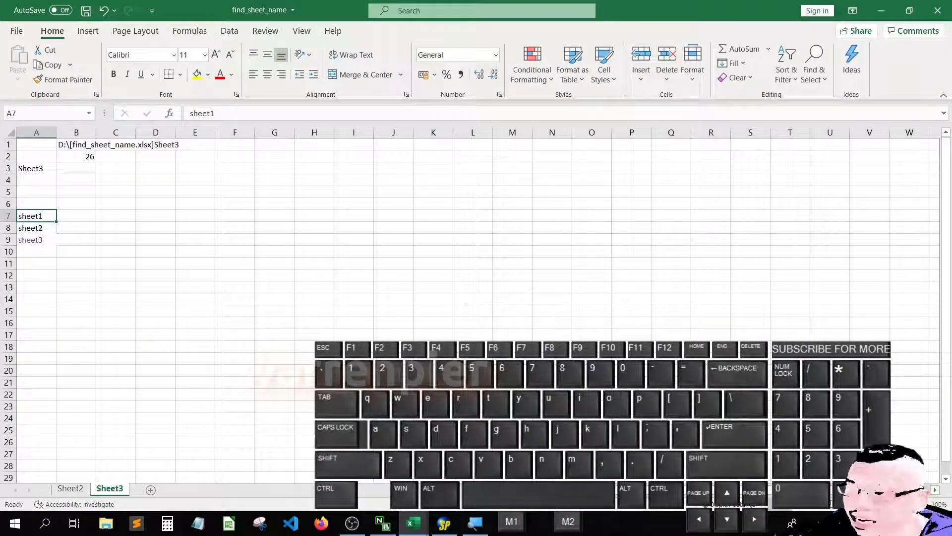
key(alt)
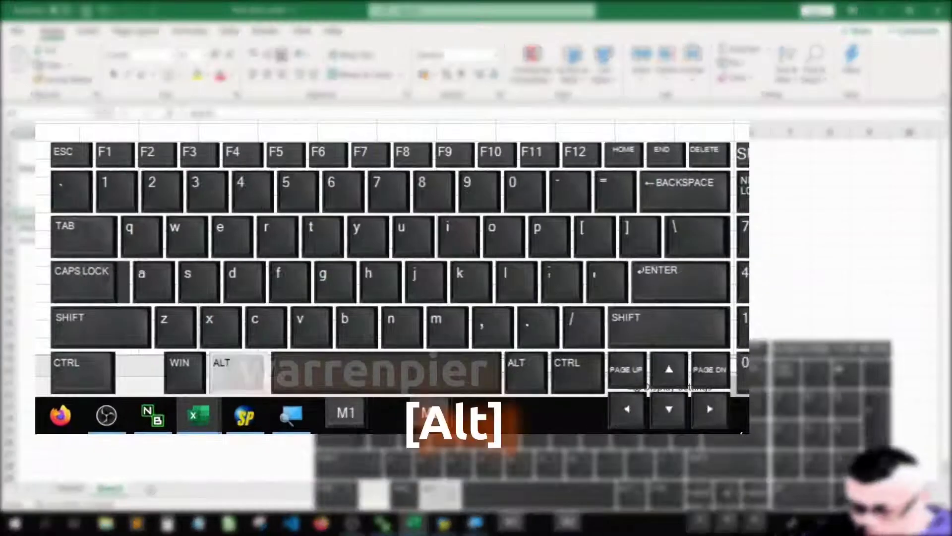
key(o)
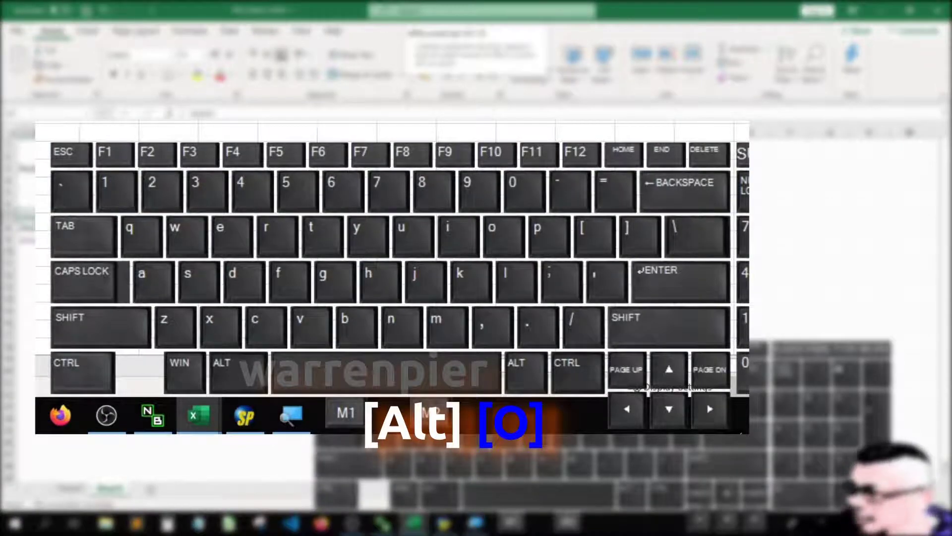
key(d)
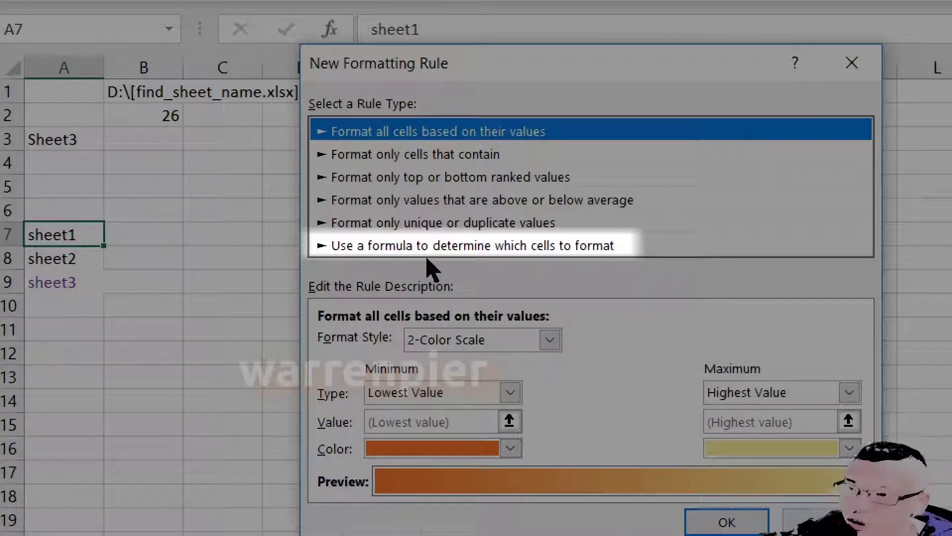
click(410, 247)
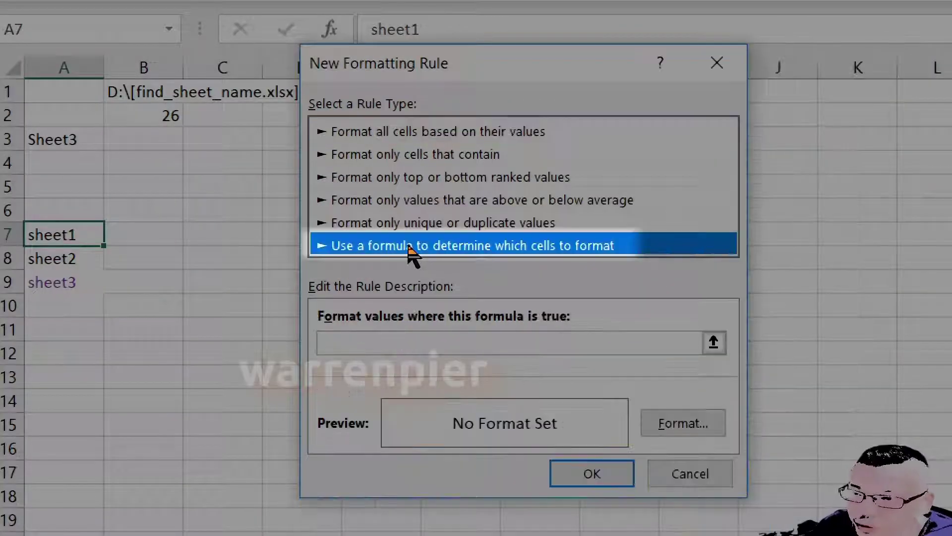
Step: Enter the rule formula =A7<>$A$3, comparing the relative reference to the listed name with the absolute reference to cell A3
click(361, 346)
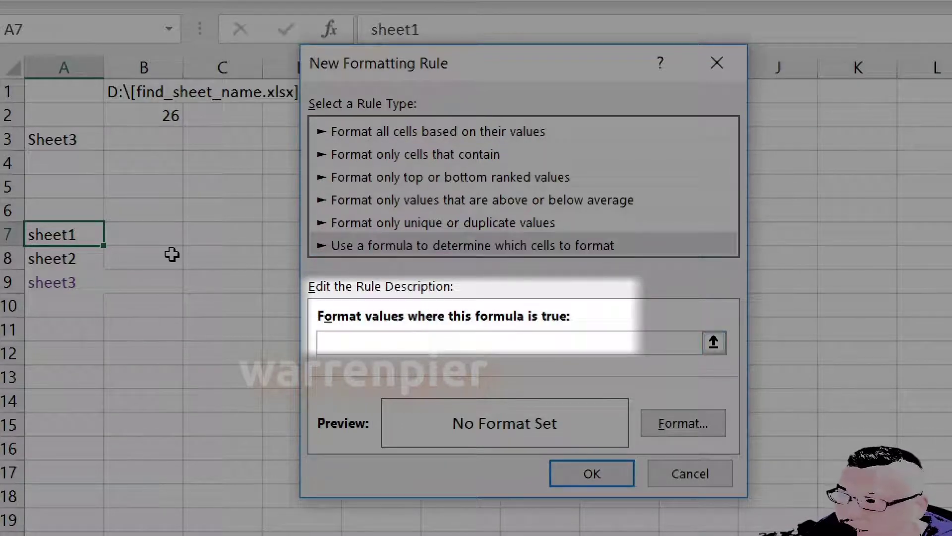
click(53, 236)
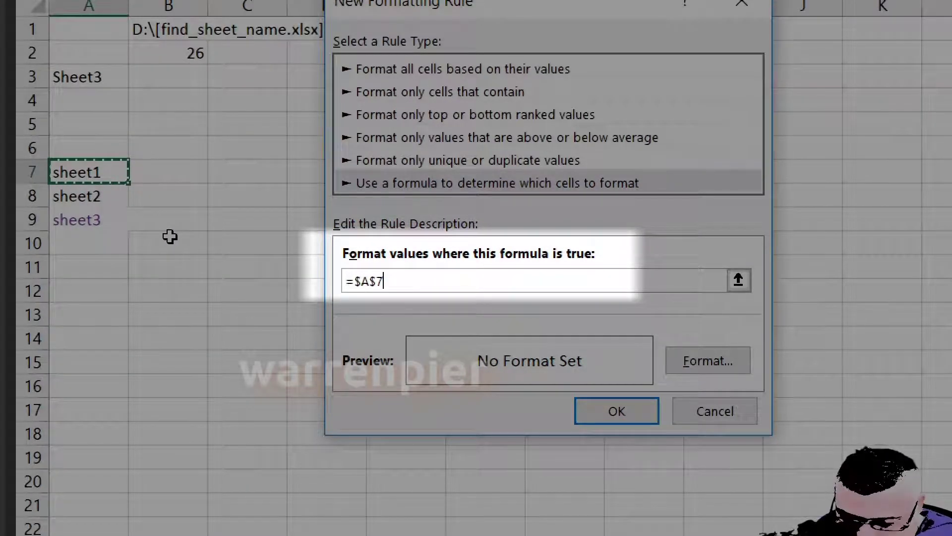
key(F4)
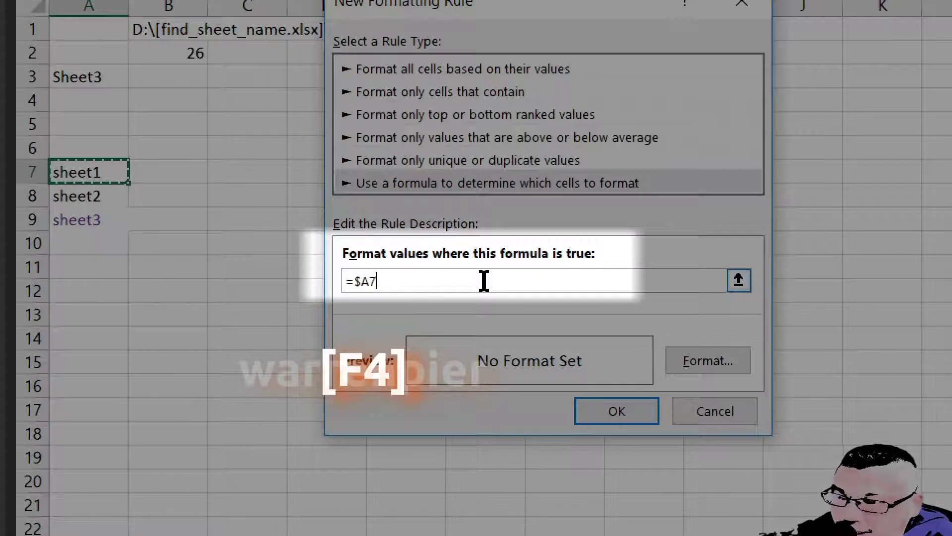
key(F4)
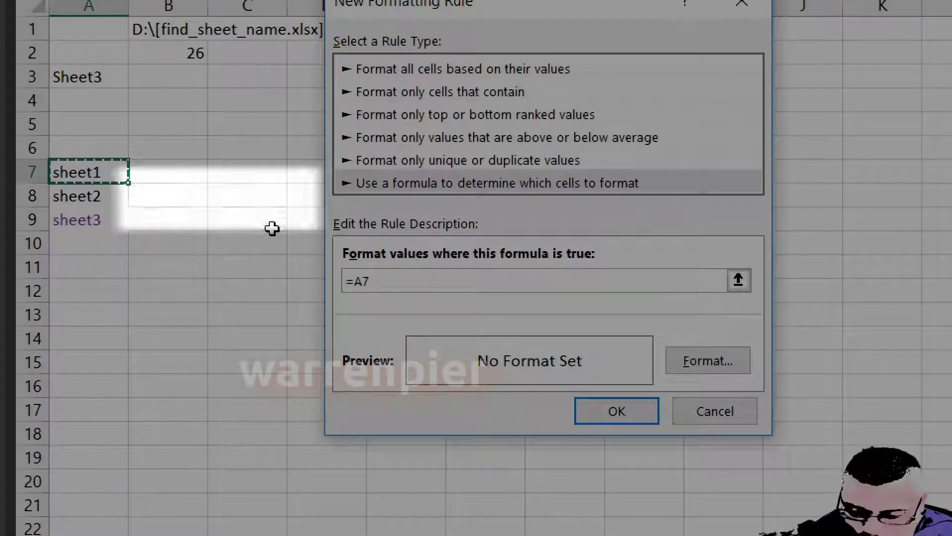
text(=)
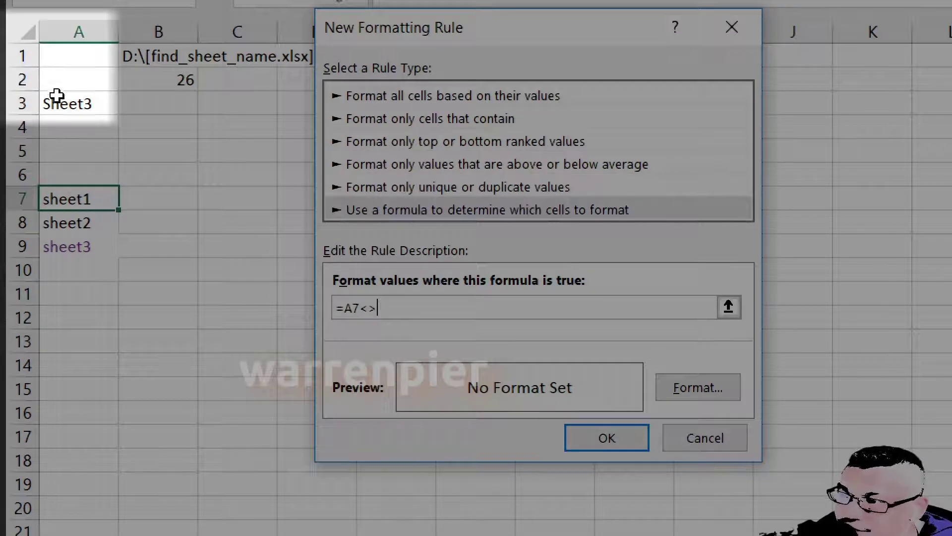
click(56, 95)
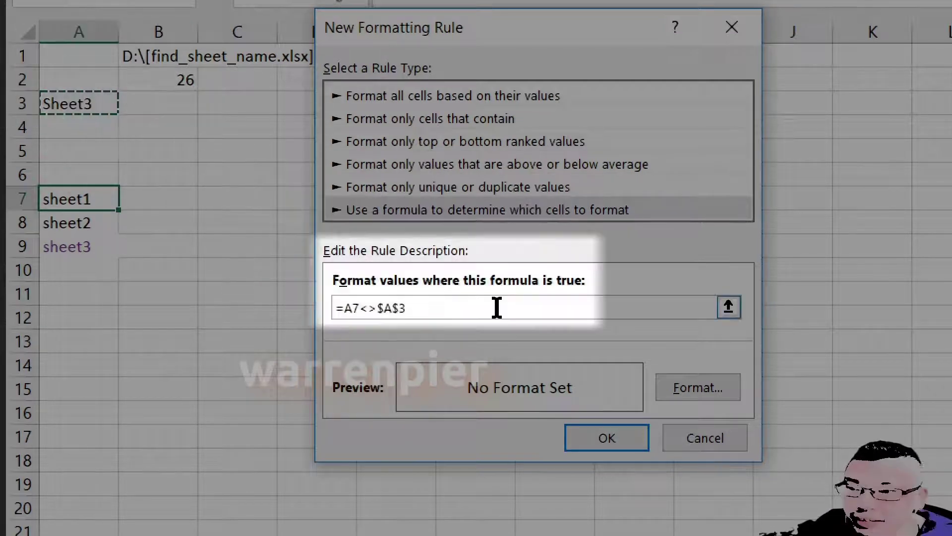
Step: Format the non-matching cells with a purple background fill and a white font, and confirm the new rule
click(692, 392)
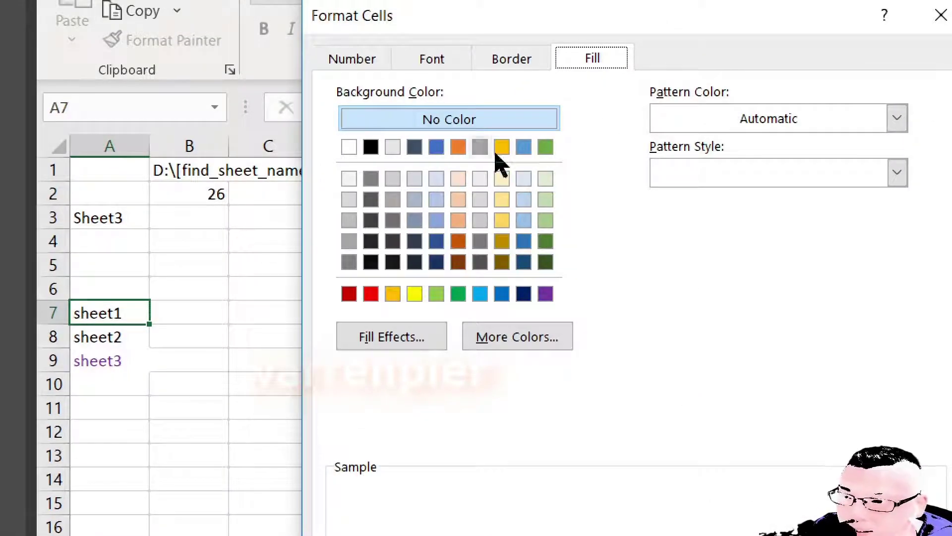
click(546, 294)
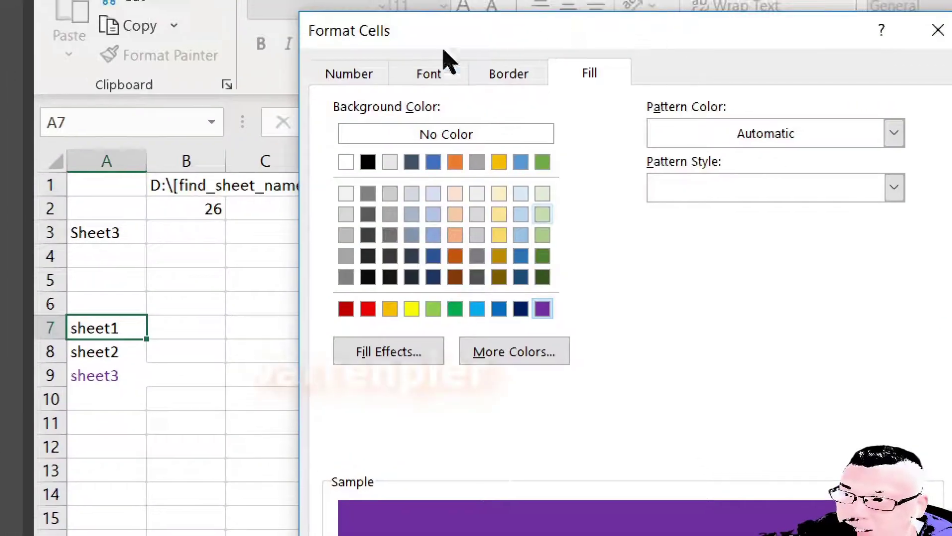
click(415, 78)
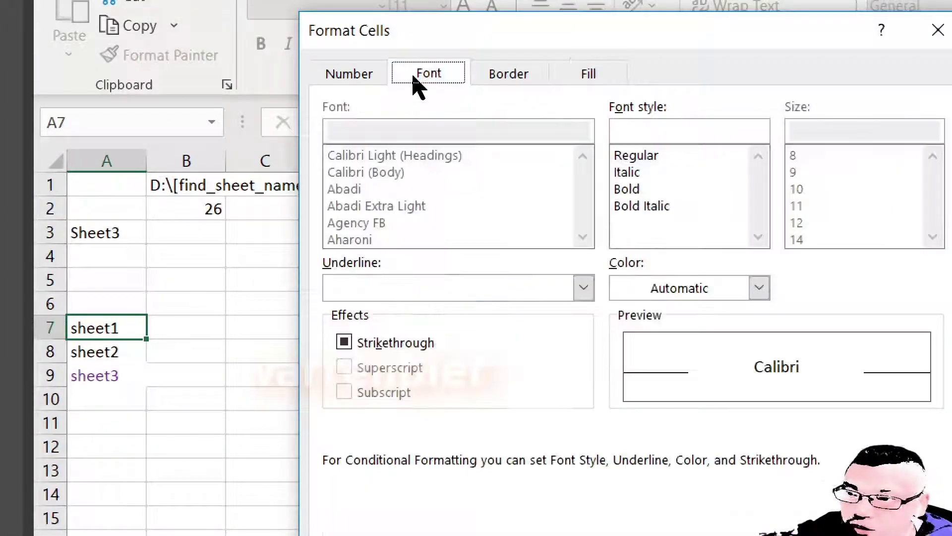
click(700, 288)
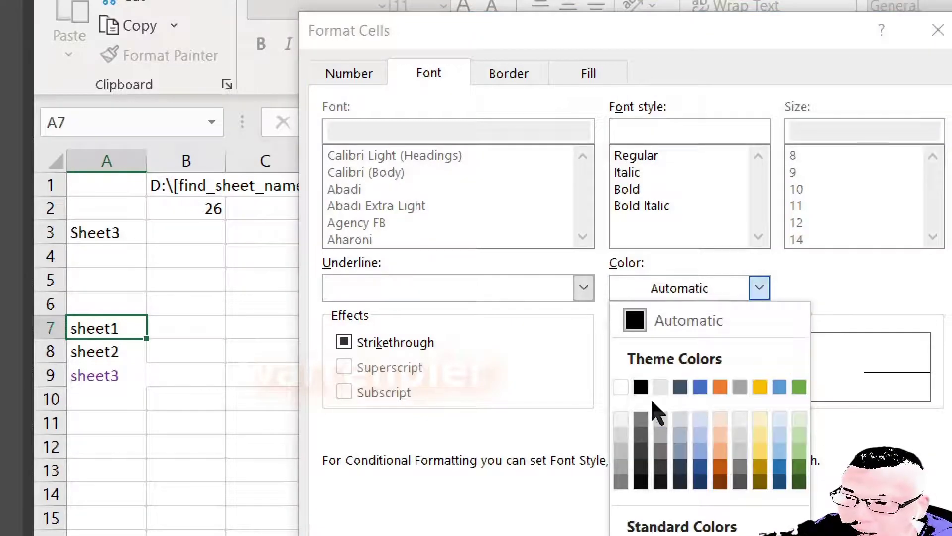
click(620, 387)
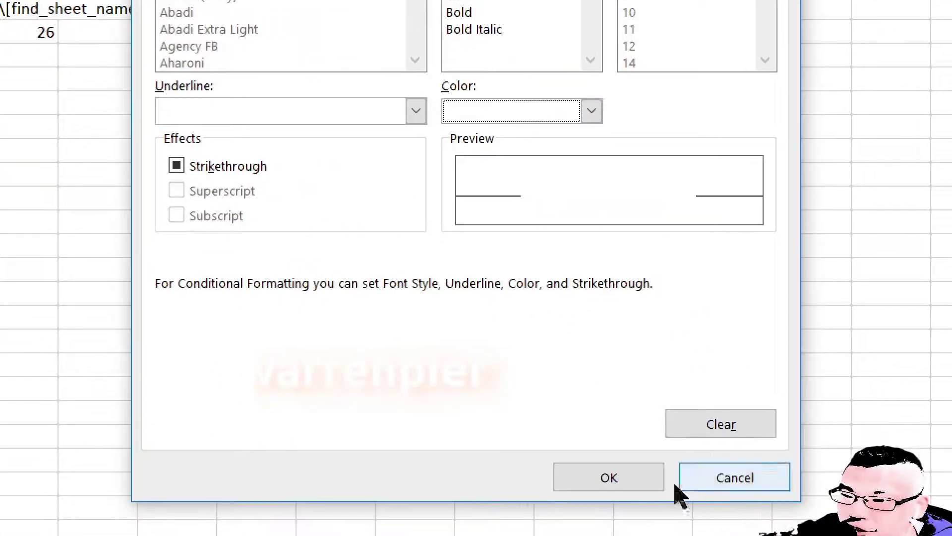
click(634, 491)
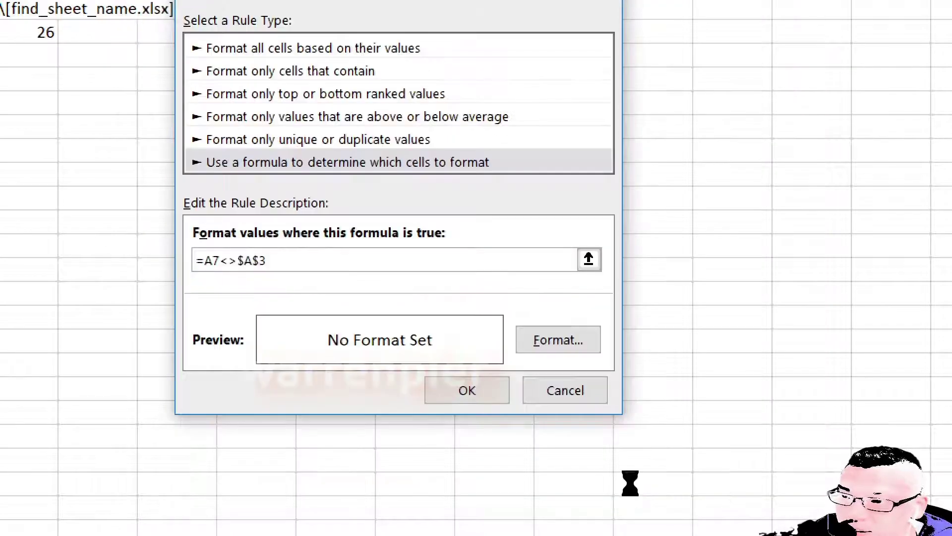
click(467, 397)
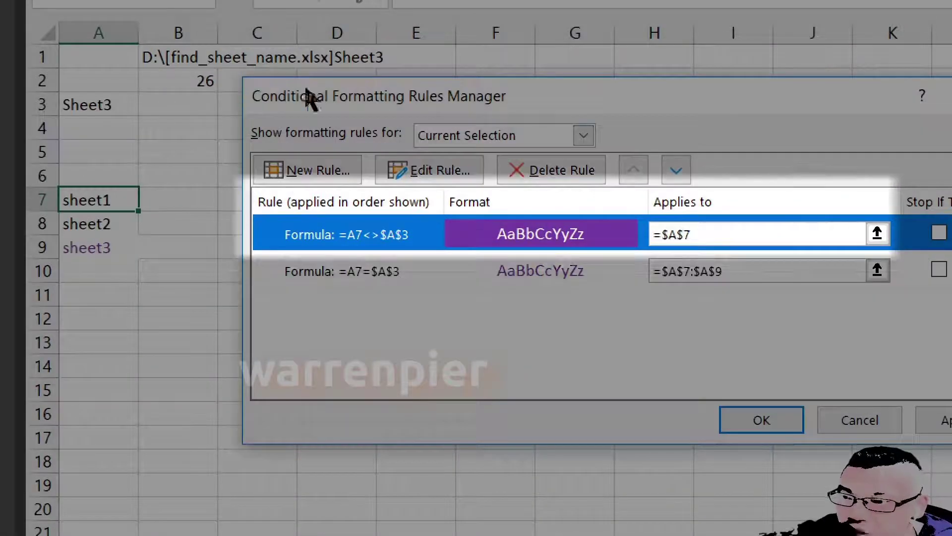
Step: Extend the =A7<>$A$3 rule's applied range to =$A$7:$A$9, apply it and close the rules manager
click(729, 237)
click(129, 210)
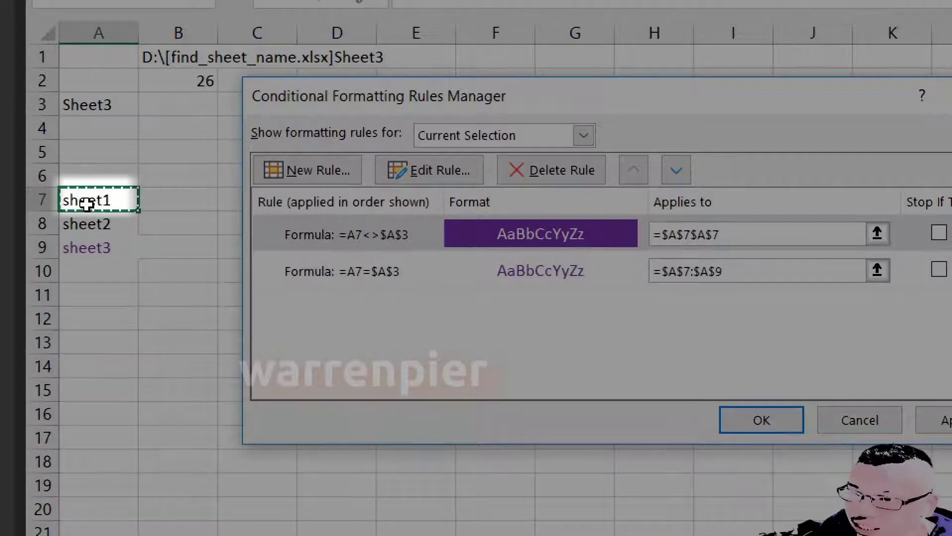
key(shift+Down)
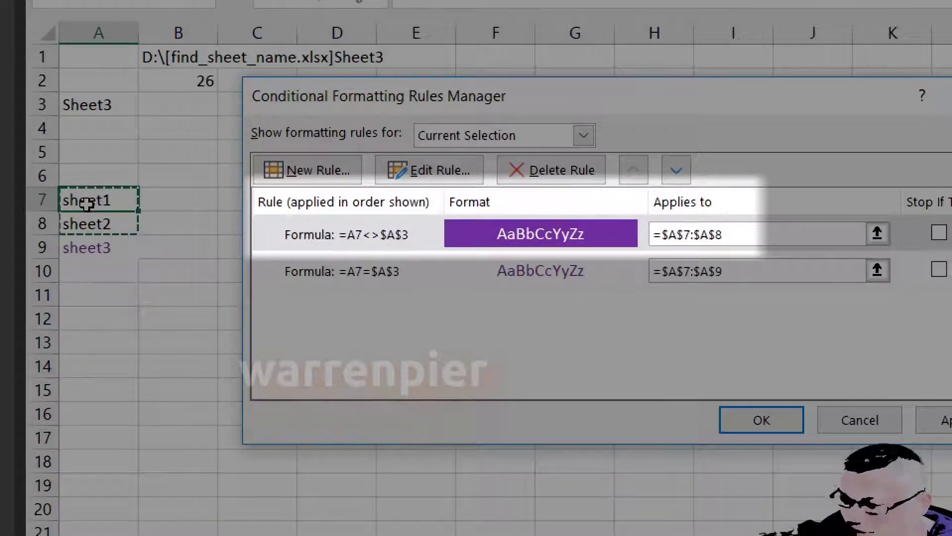
key(shift+Down)
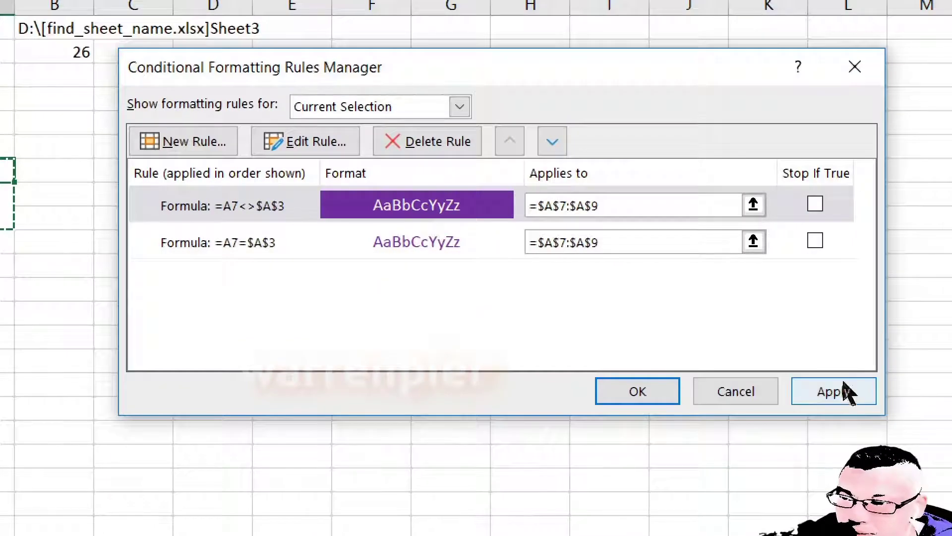
click(948, 421)
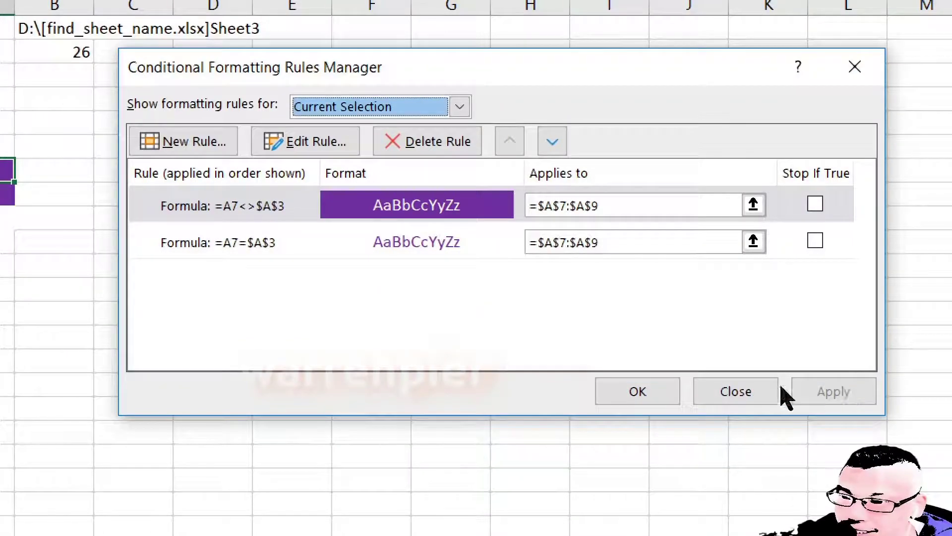
click(674, 398)
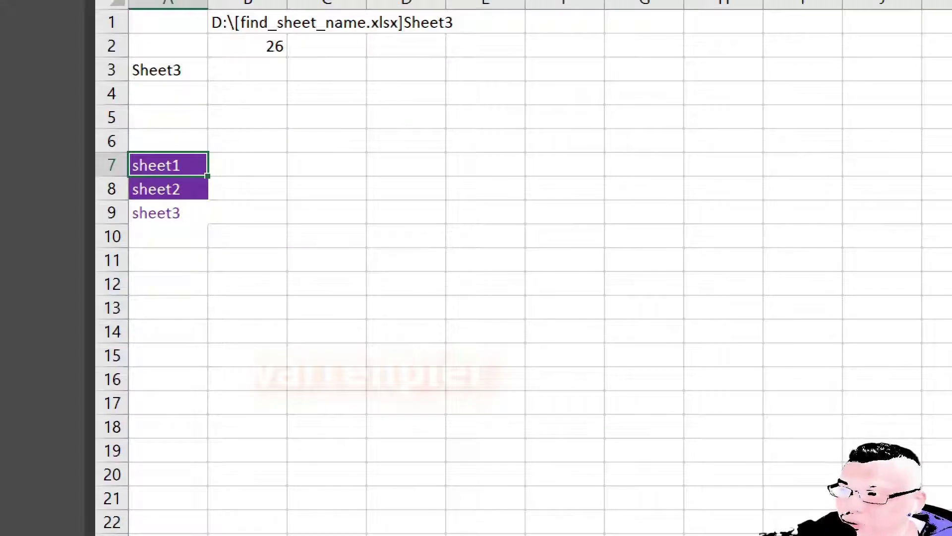
Step: Rename the worksheet Sheet3 as Sheet1 to test both formatting rules, comparing cell A3 with the listed names
click(210, 68)
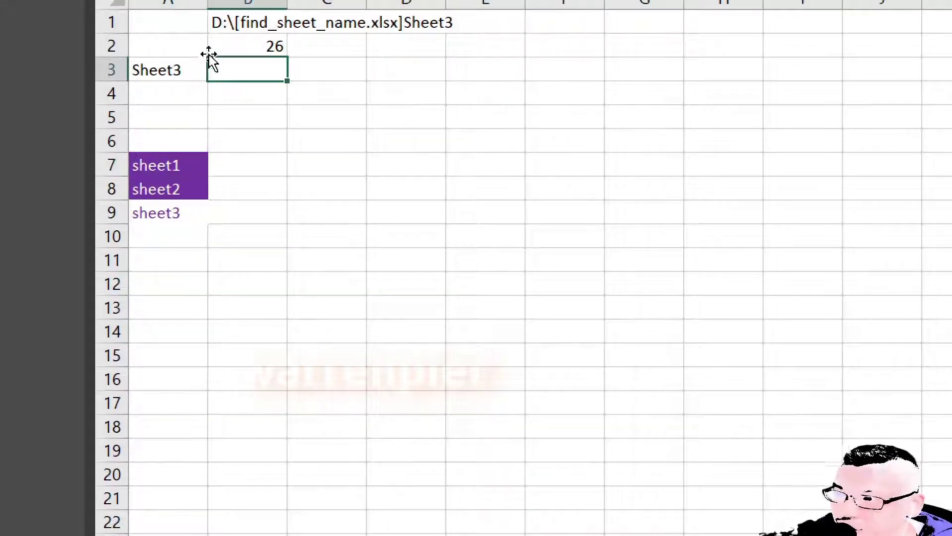
key(Left)
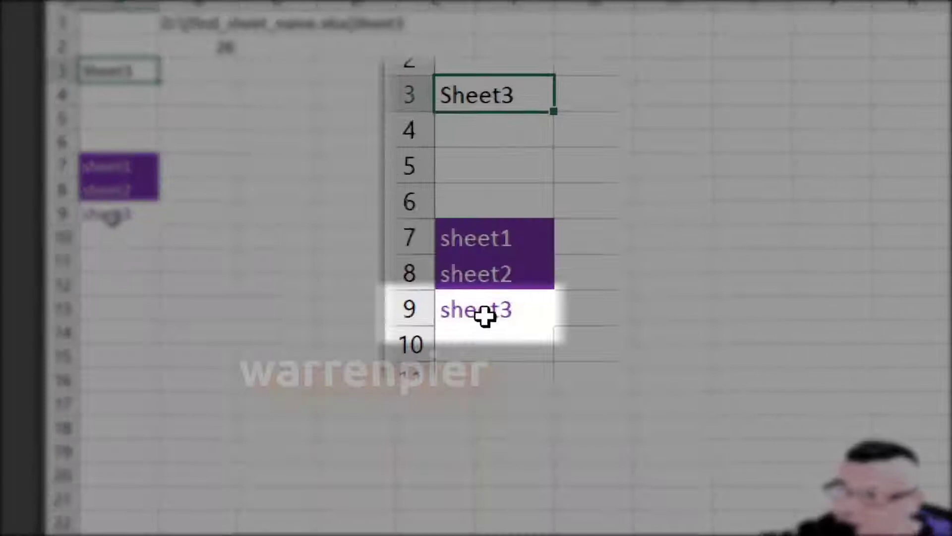
click(113, 217)
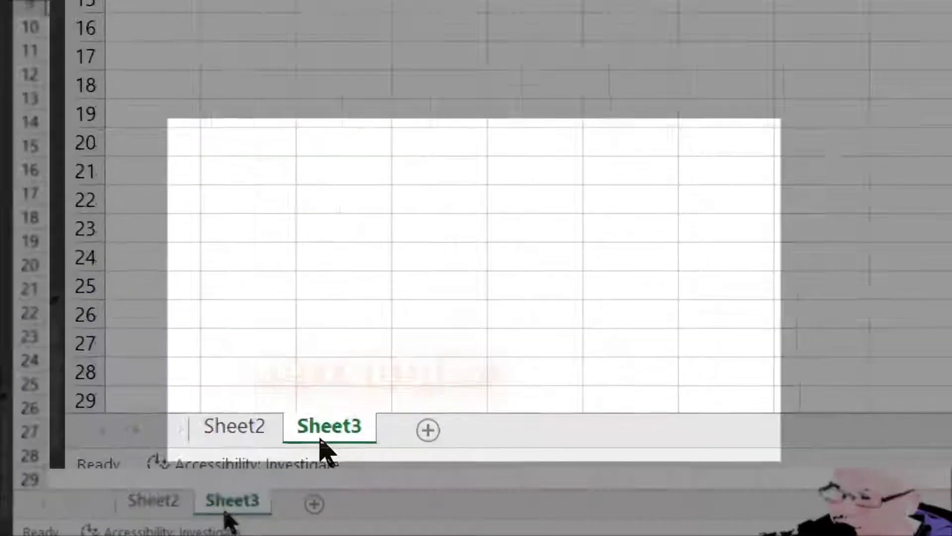
double_click(226, 502)
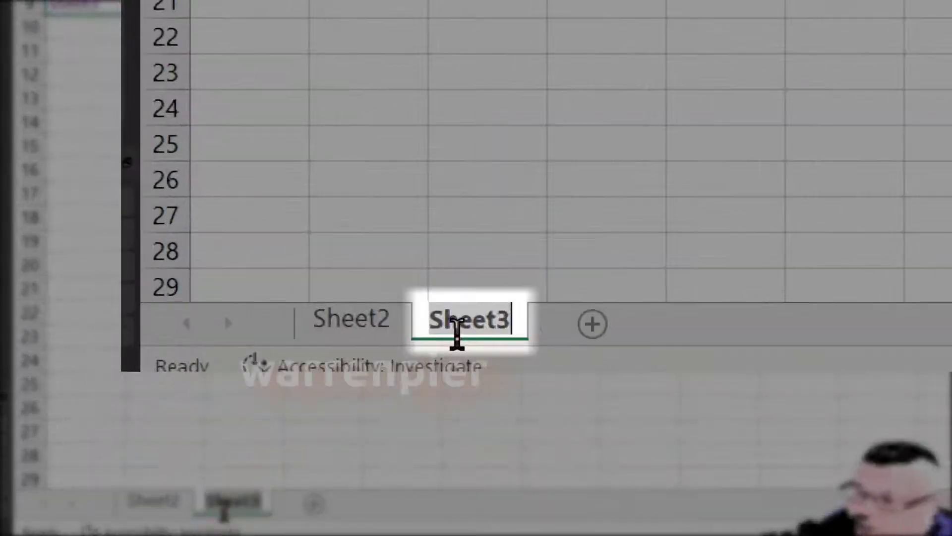
key(BackSpace)
text(1)
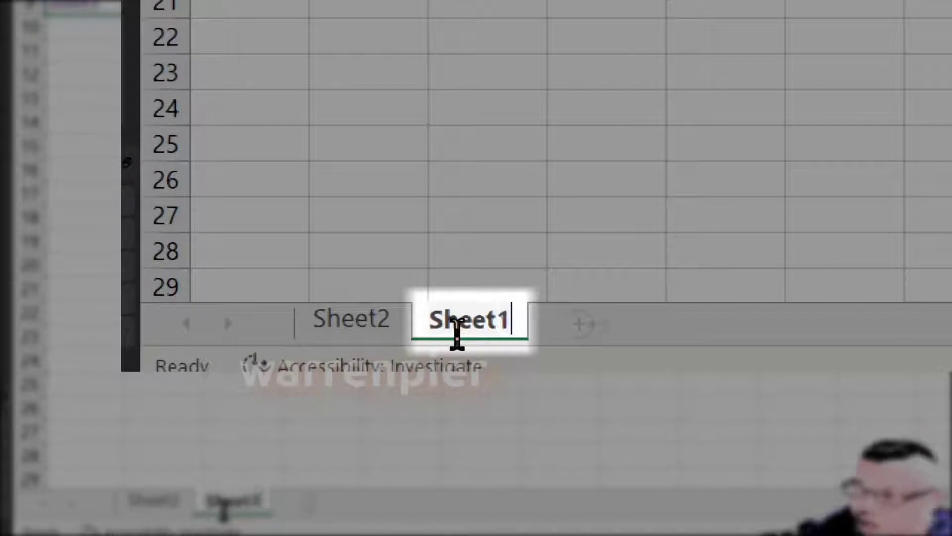
key(Return)
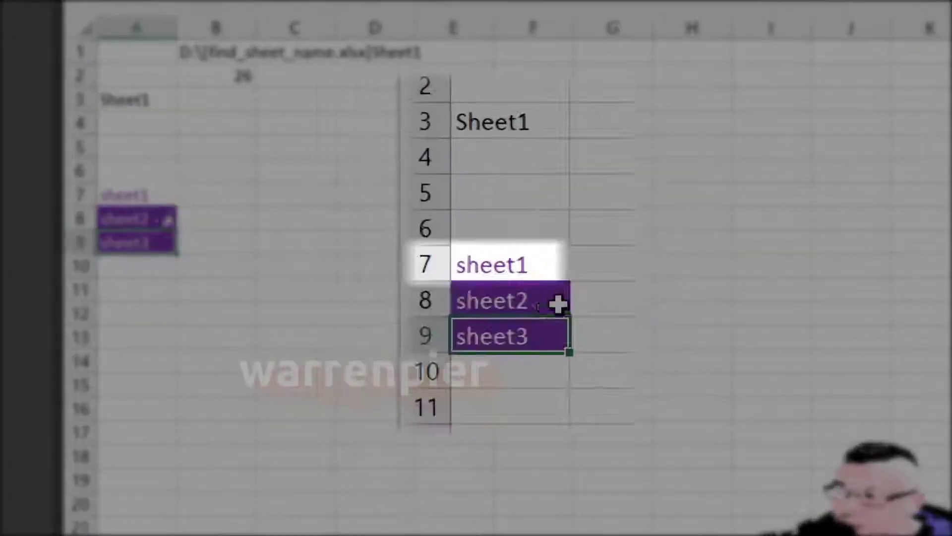
click(531, 263)
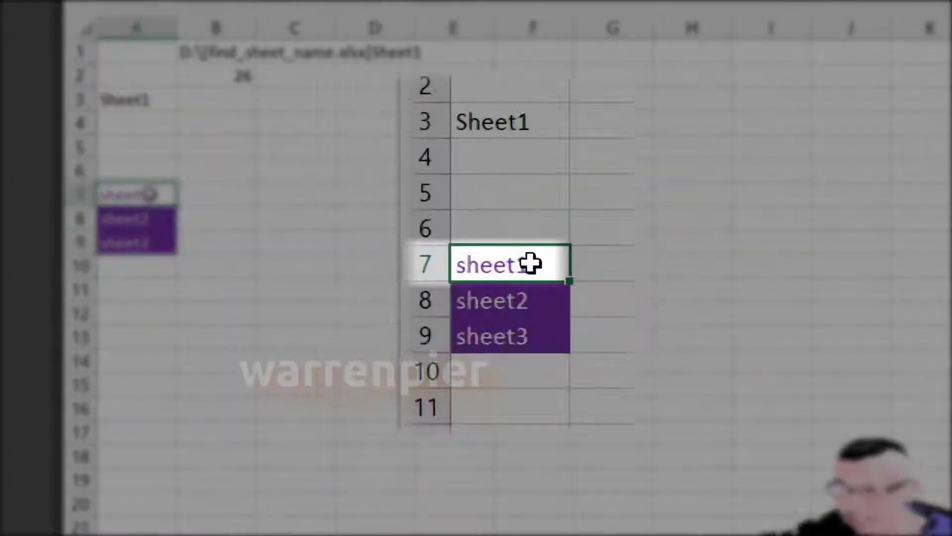
key(Down)
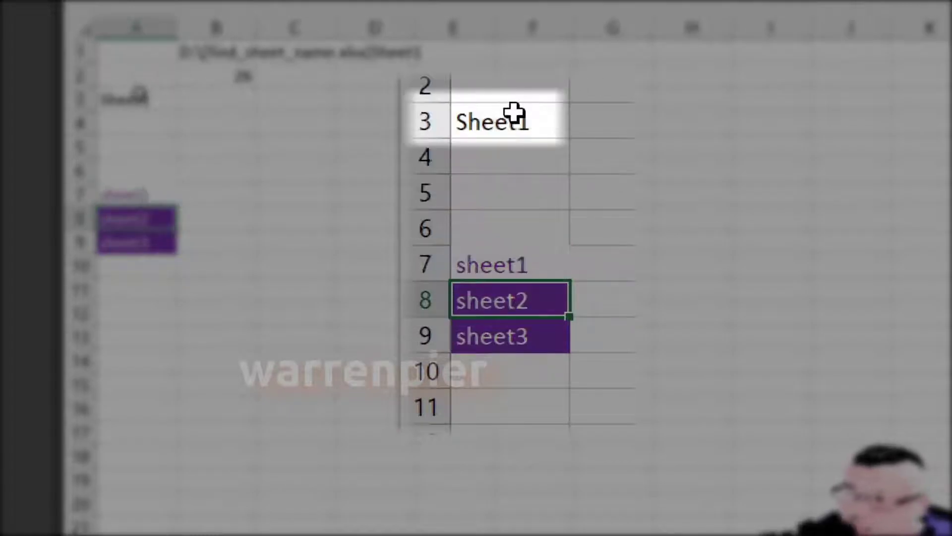
click(137, 99)
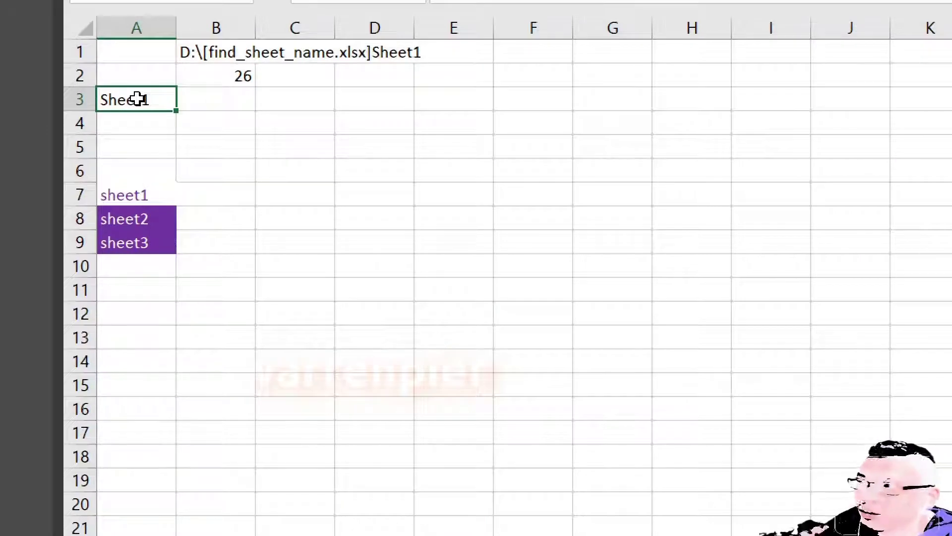